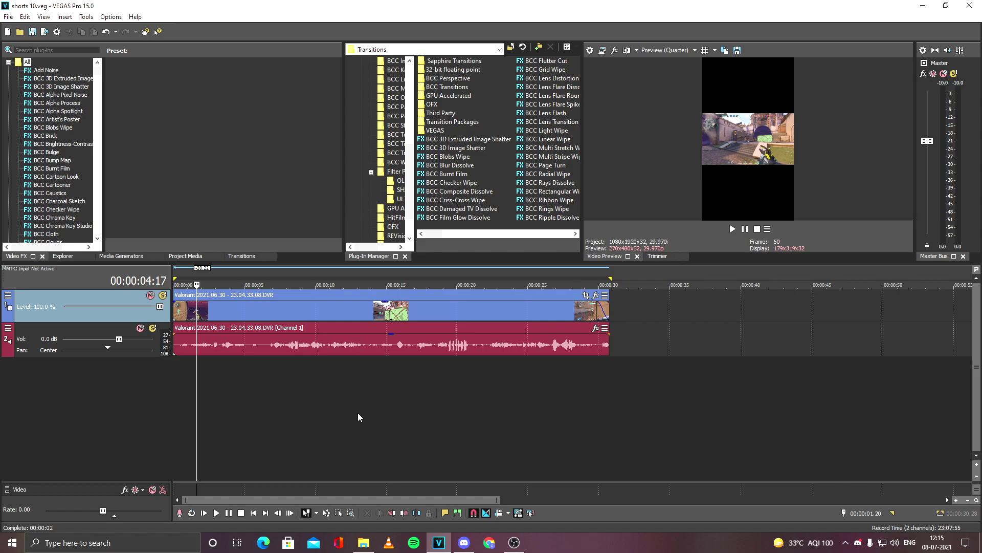
- Select the Valorant gameplay clip on the timeline and widen the video preview area
scroll(357, 412, "down", 4)
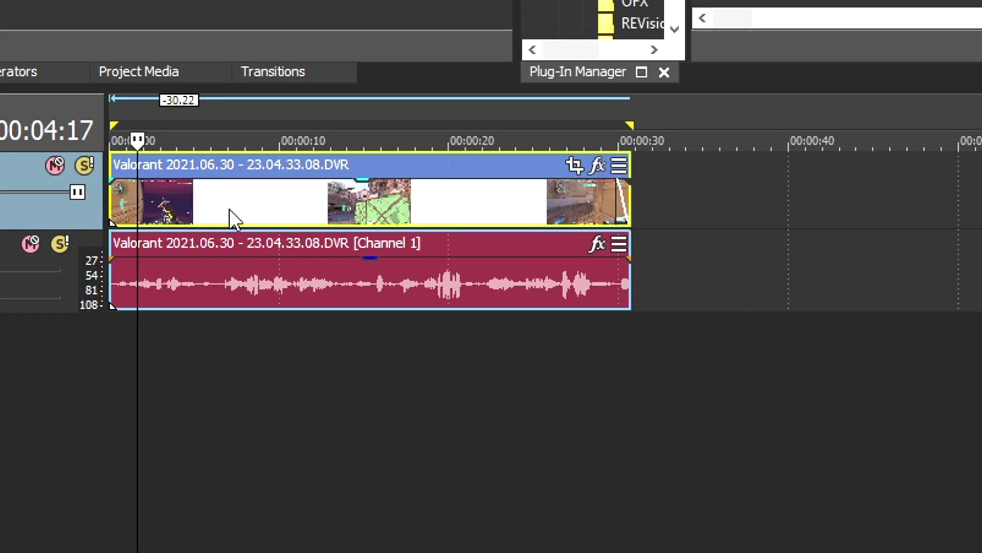
left_click(205, 374)
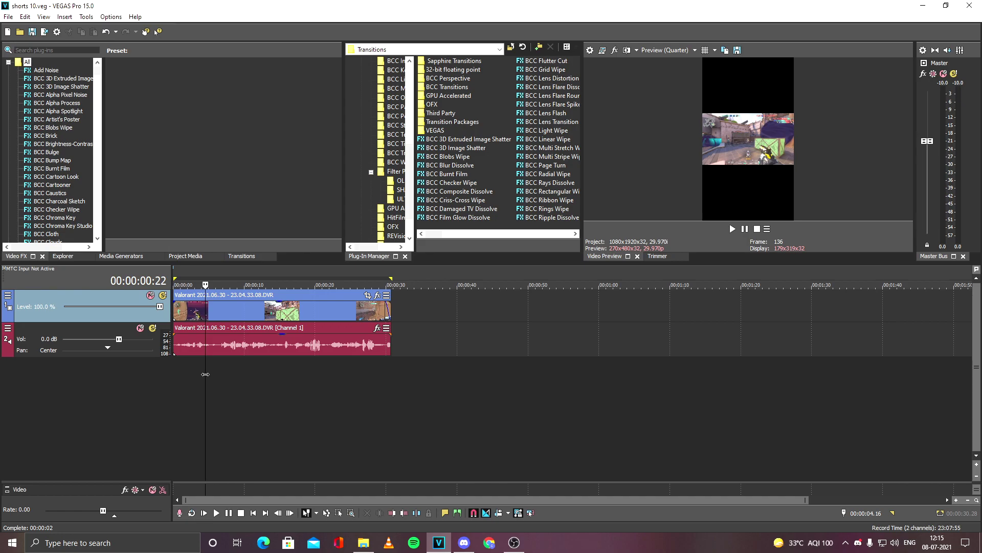
left_click(194, 315)
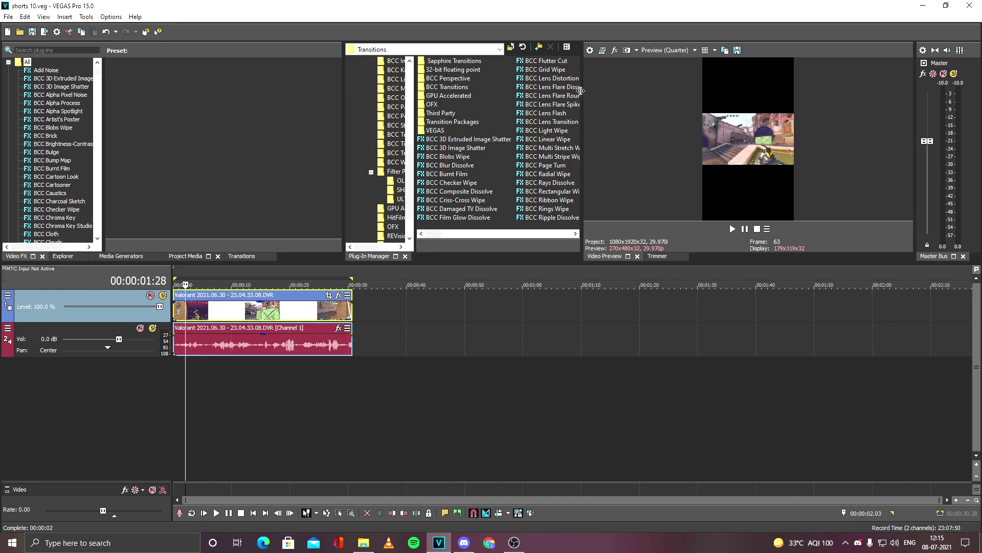
left_click_drag(583, 92, 499, 96)
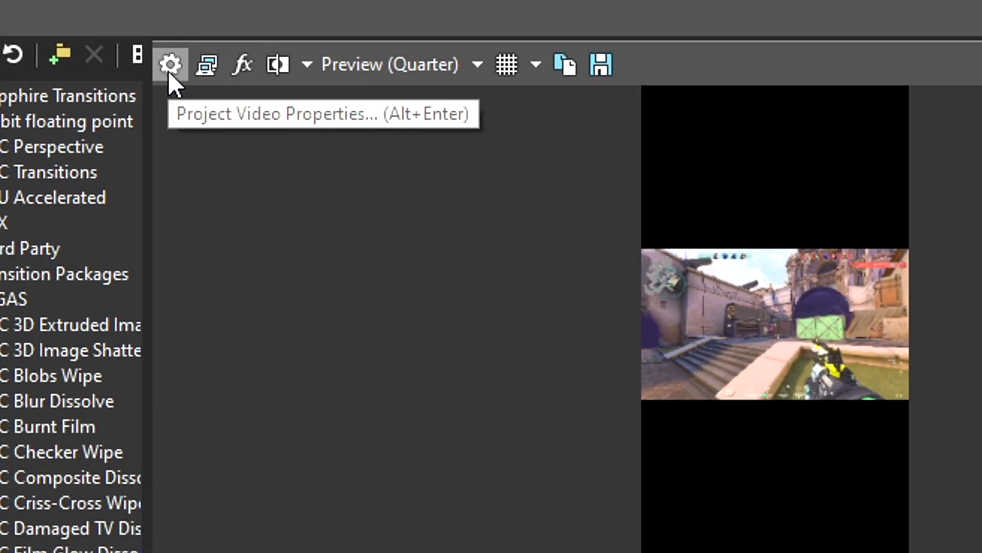
- Set the project's video frame size to 1080 wide by 1920 high and apply it
left_click(168, 72)
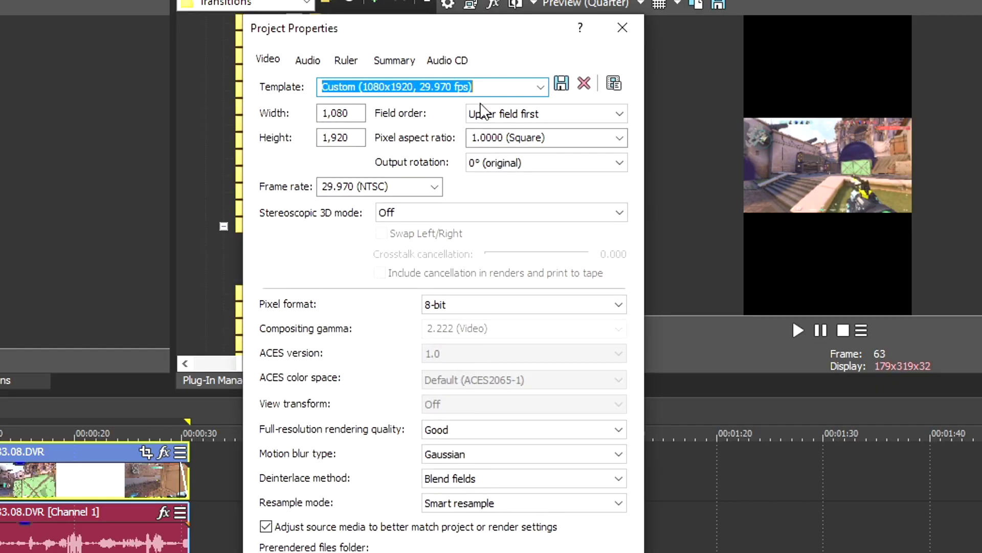
left_click(359, 113)
left_click_drag(359, 115, 197, 114)
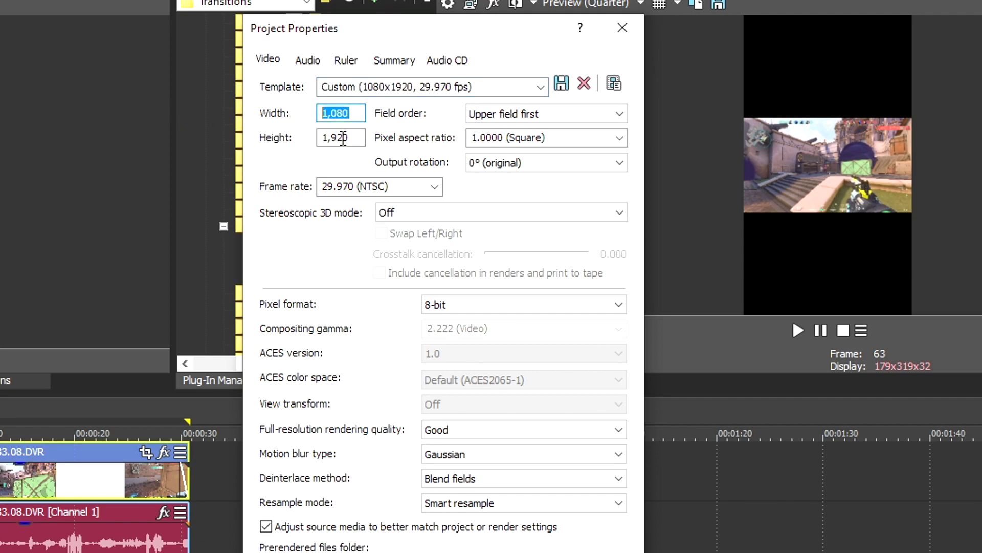
left_click_drag(353, 138, 62, 139)
left_click_drag(353, 115, 321, 114)
type("1920")
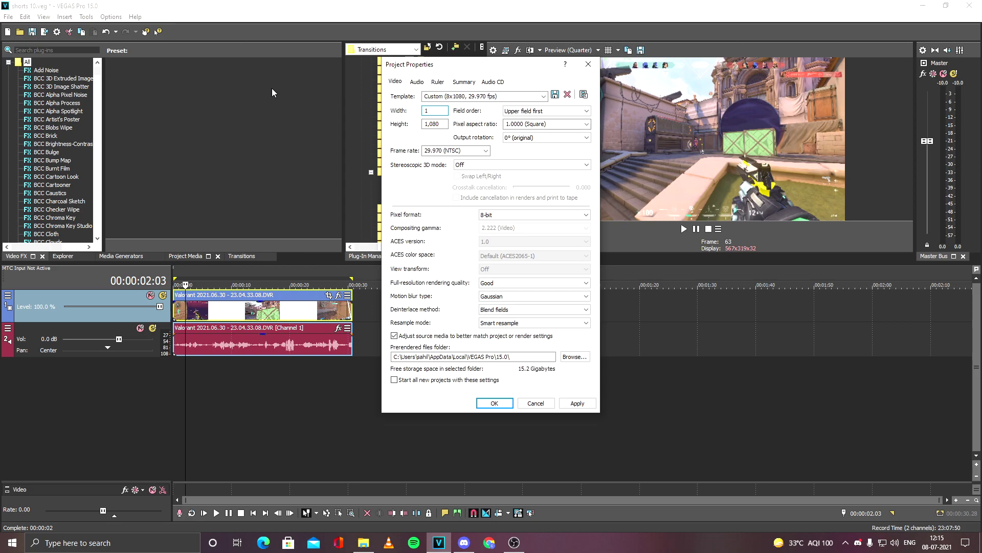
type("080")
double_click(435, 124)
type("1920")
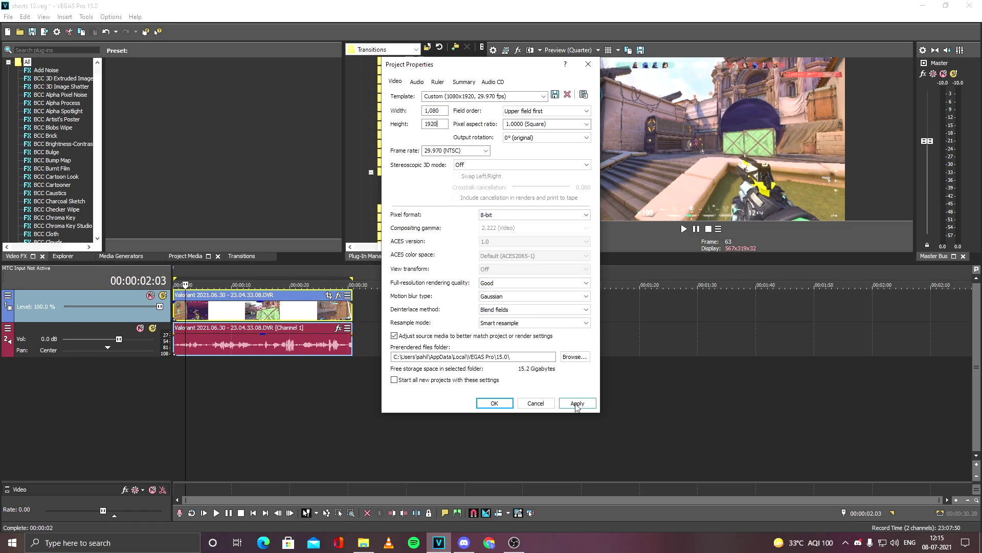
left_click(576, 403)
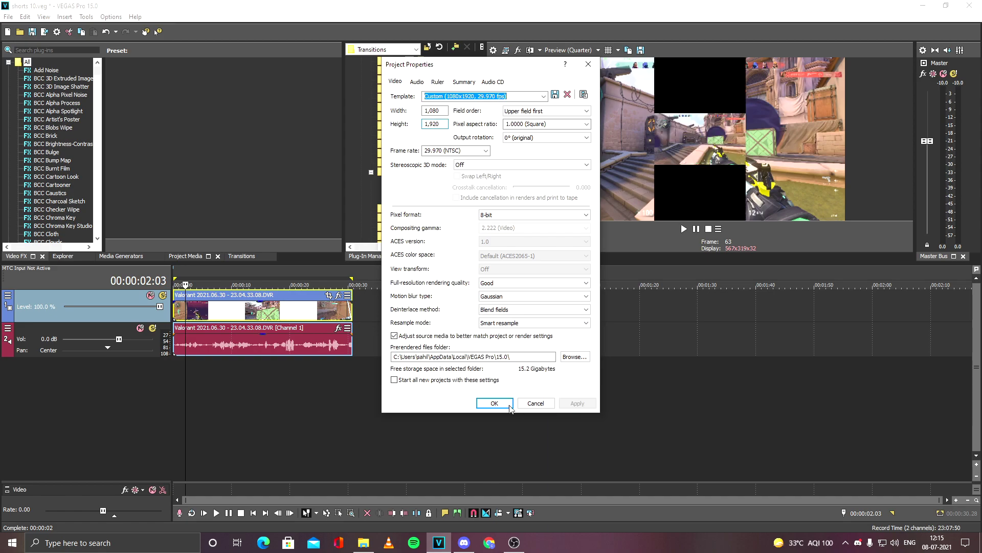
left_click(495, 404)
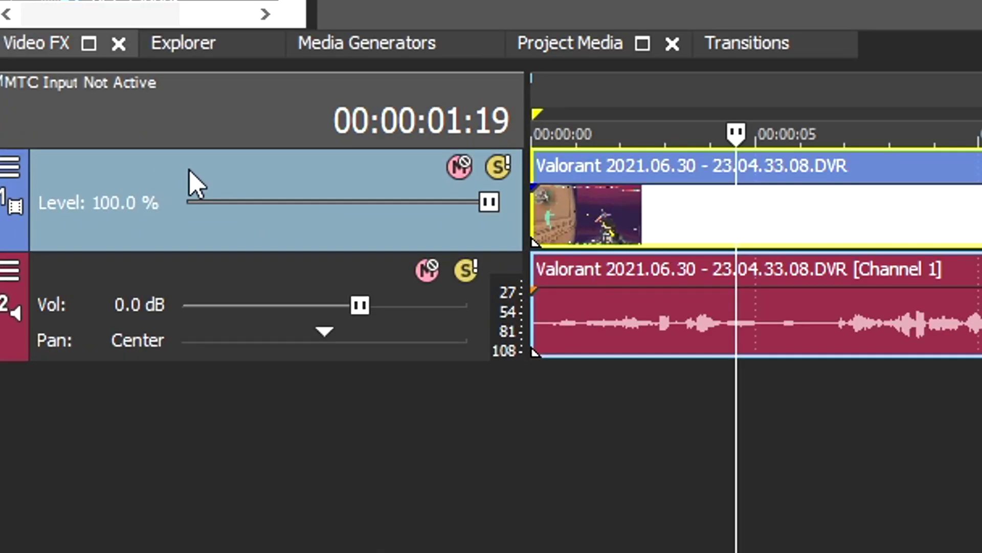
- Insert an empty video track above the gameplay video track
right_click(190, 170)
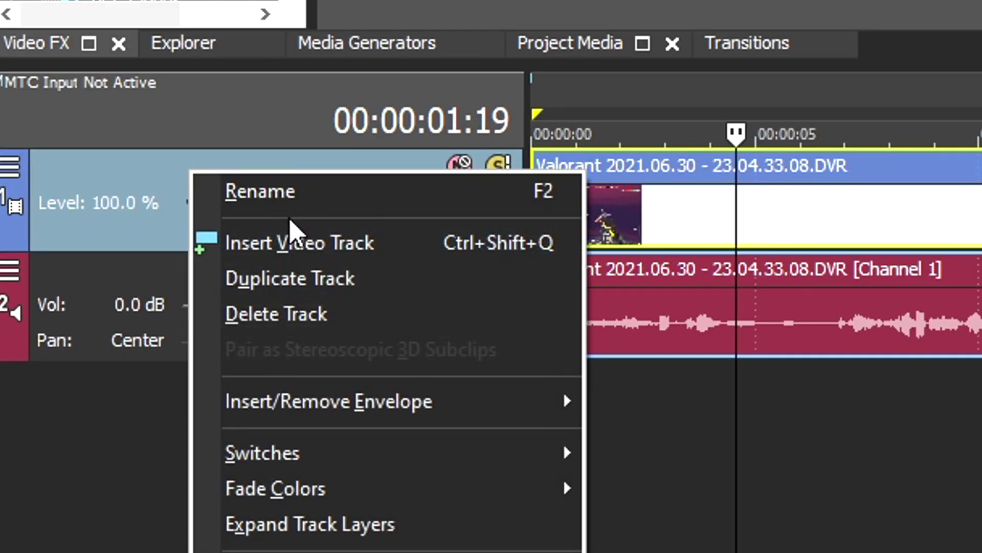
left_click(318, 259)
left_click(589, 340)
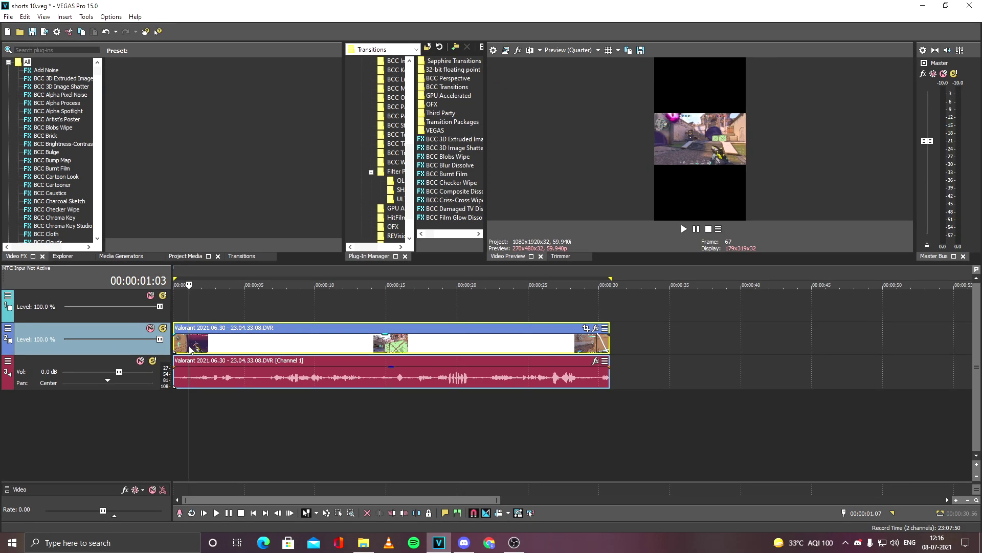
- Ungroup the gameplay video from its audio and copy the video clip onto the empty track above, aligned with the original
key("ctrl+u")
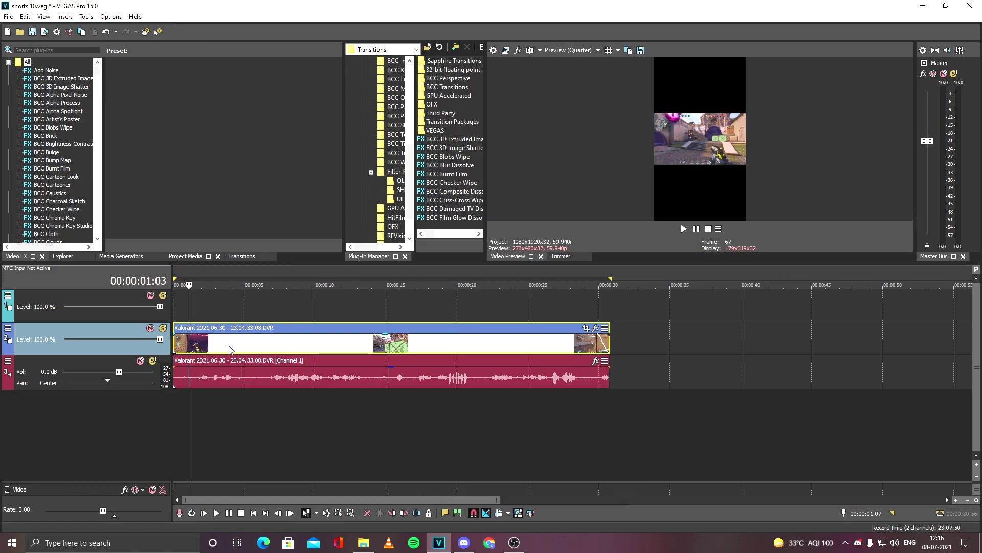
left_click_drag(230, 349, 226, 311)
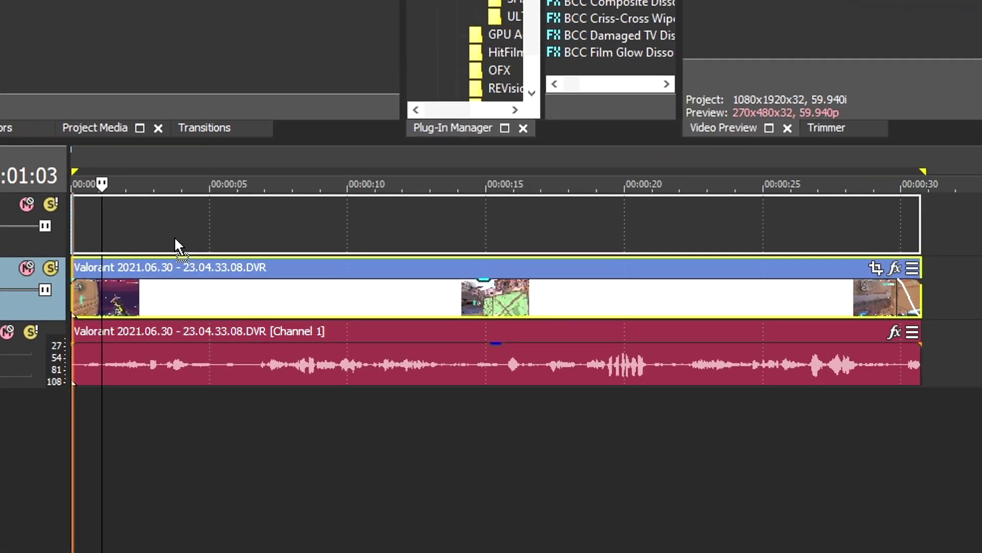
left_click_drag(174, 236, 173, 238)
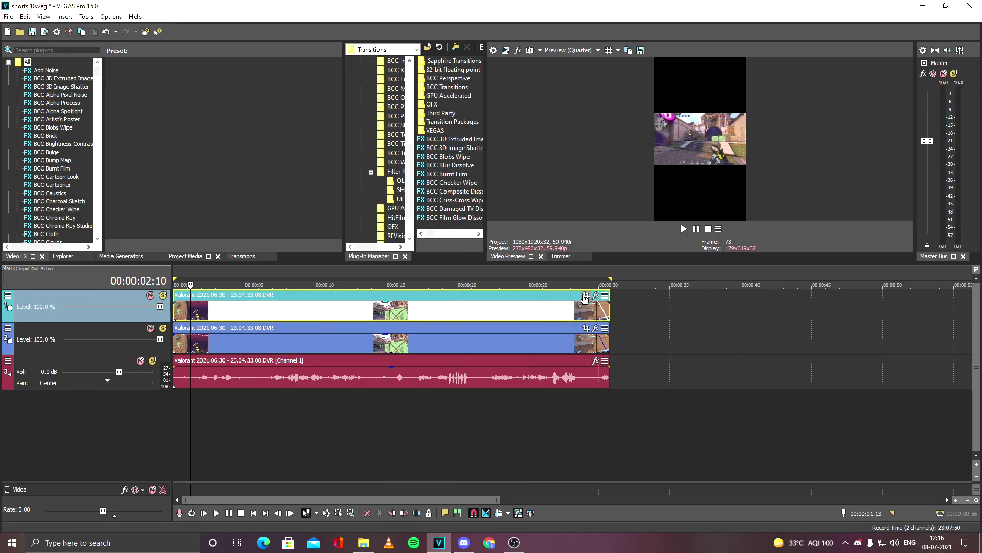
- Match the upper clip's pan/crop frame to the output aspect, then enlarge it to about 1139 by 2025
left_click(585, 296)
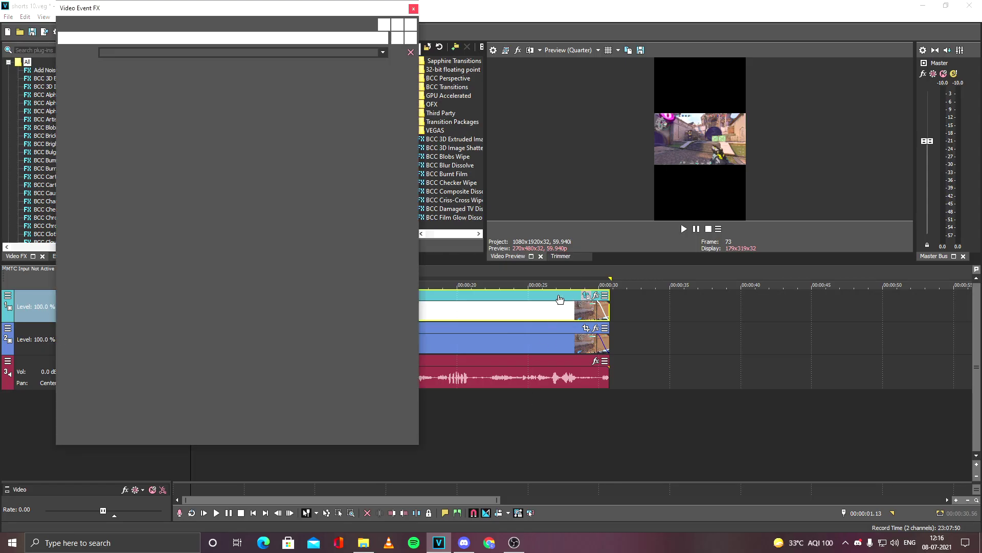
right_click(313, 219)
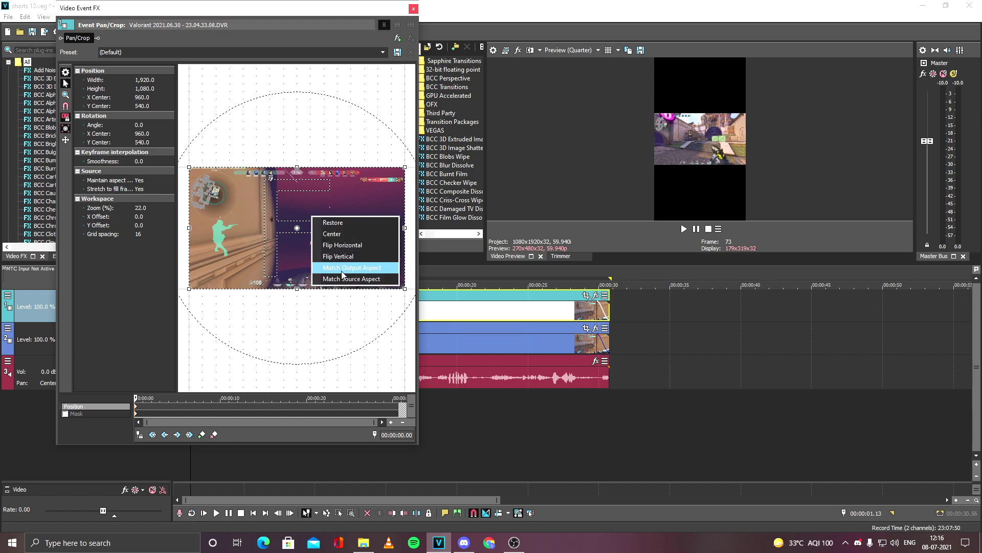
left_click(342, 268)
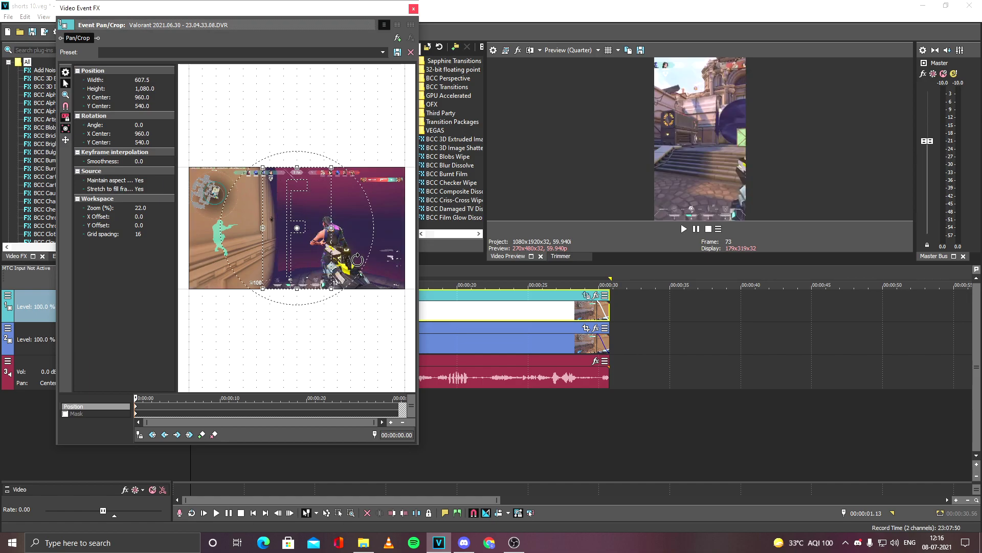
scroll(322, 188, "down", 2)
left_click_drag(367, 161, 395, 148)
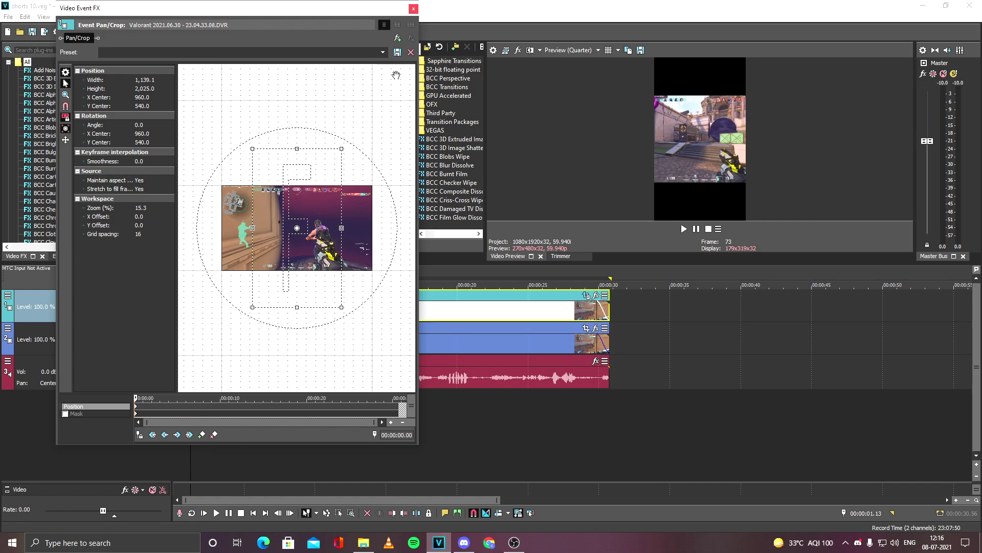
left_click(413, 8)
- Match the lower video clip's pan/crop frame to the output aspect so it fills the vertical frame
left_click(207, 342)
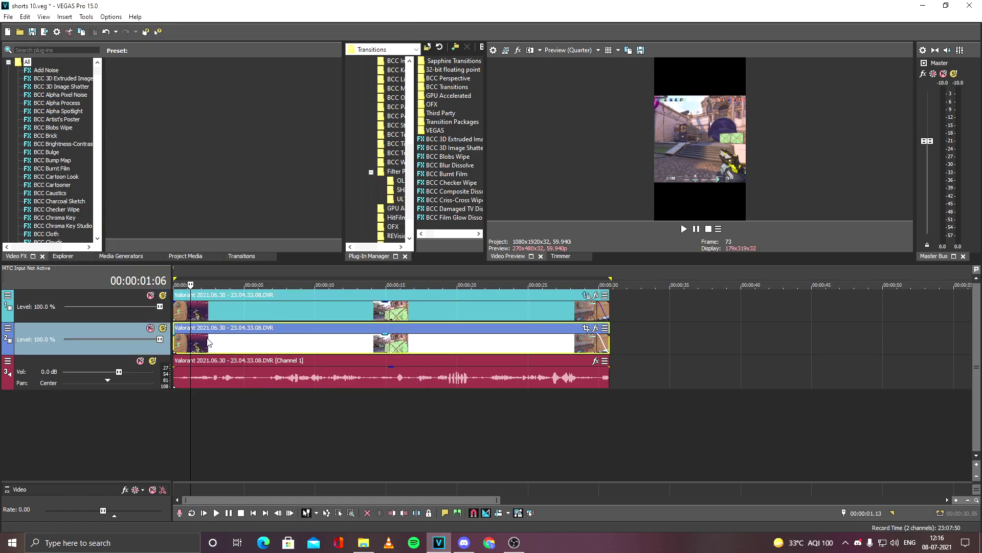
left_click(595, 327)
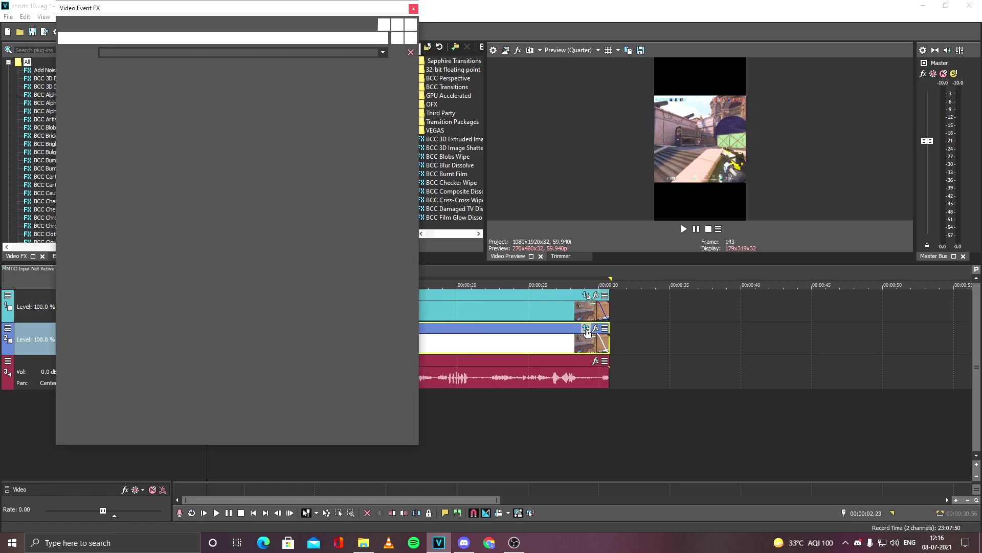
right_click(324, 208)
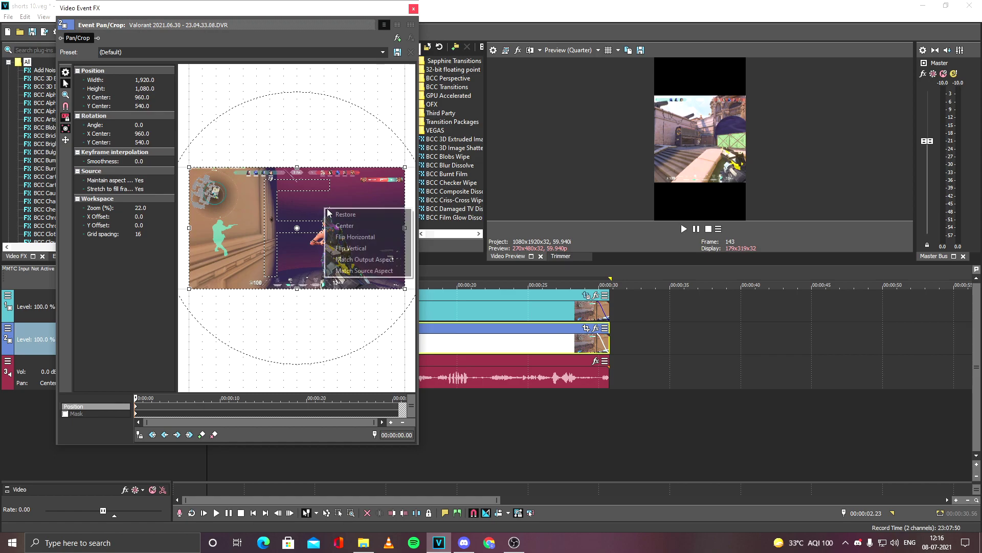
left_click(347, 261)
left_click(413, 9)
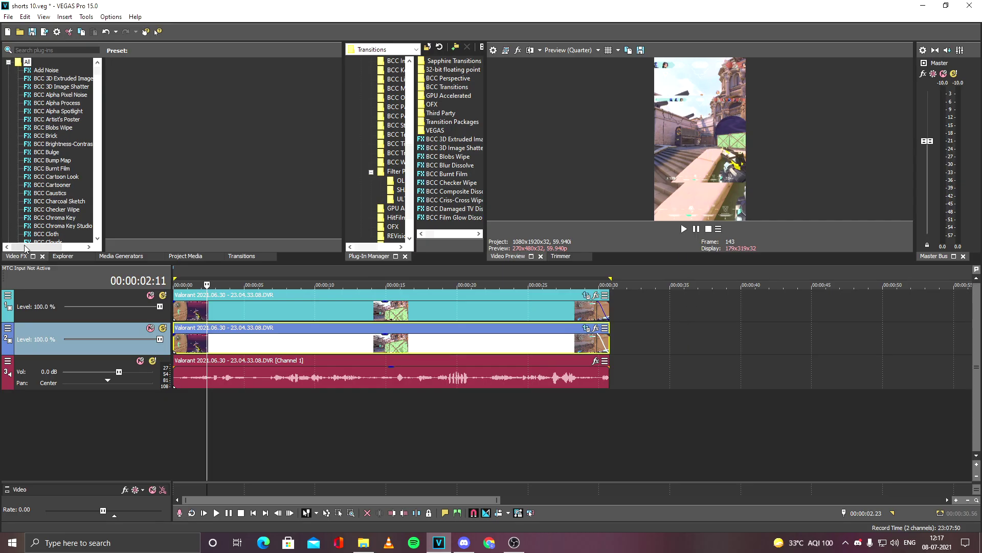
- Apply the Gaussian Blur effect with the Medium Blur preset to the lower video clip
left_click_drag(98, 70, 101, 111)
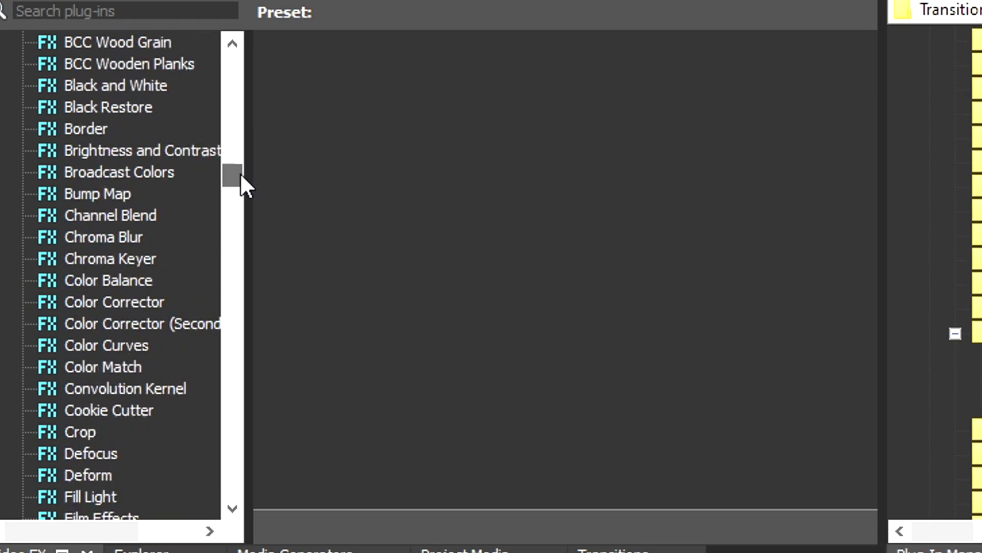
left_click_drag(240, 173, 240, 180)
left_click(132, 302)
left_click(482, 133)
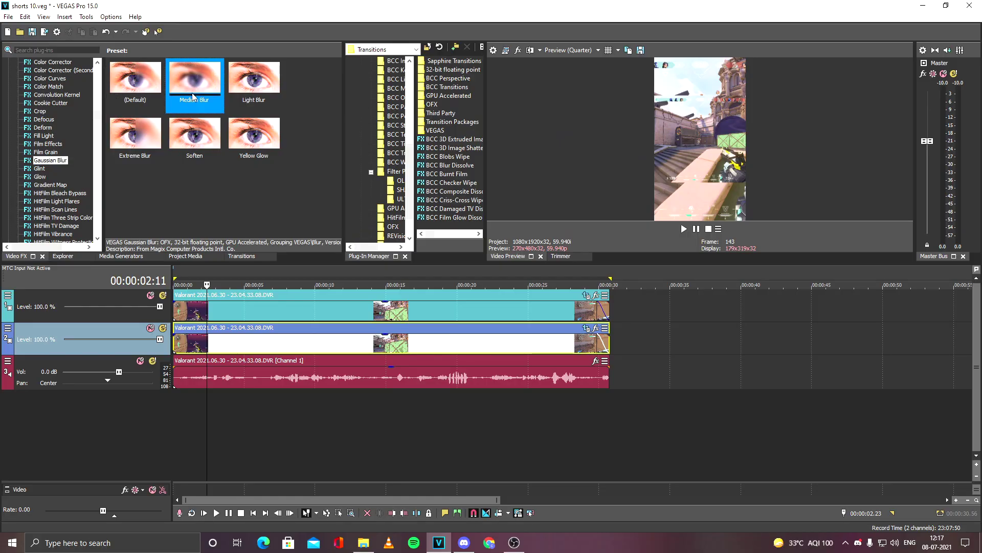
left_click_drag(244, 342, 246, 343)
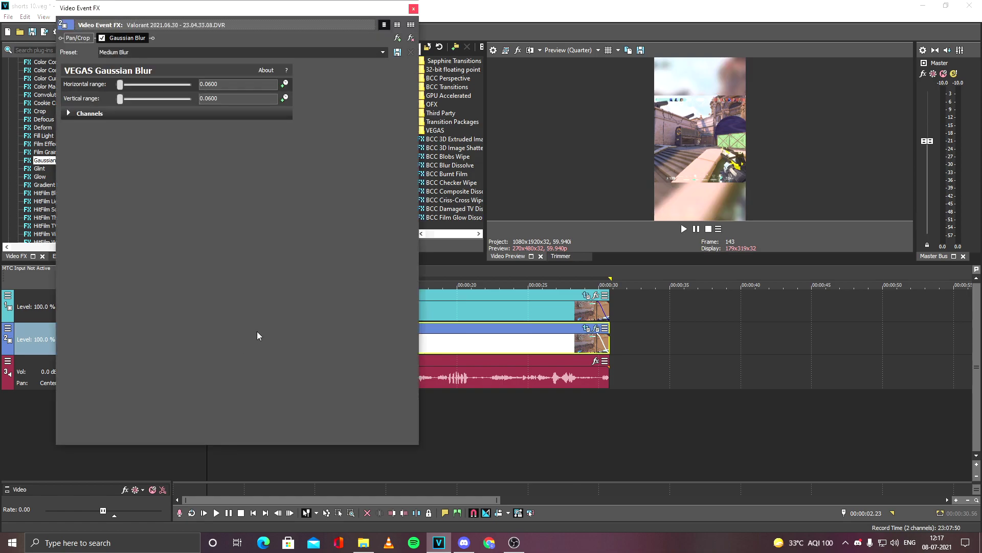
left_click(413, 9)
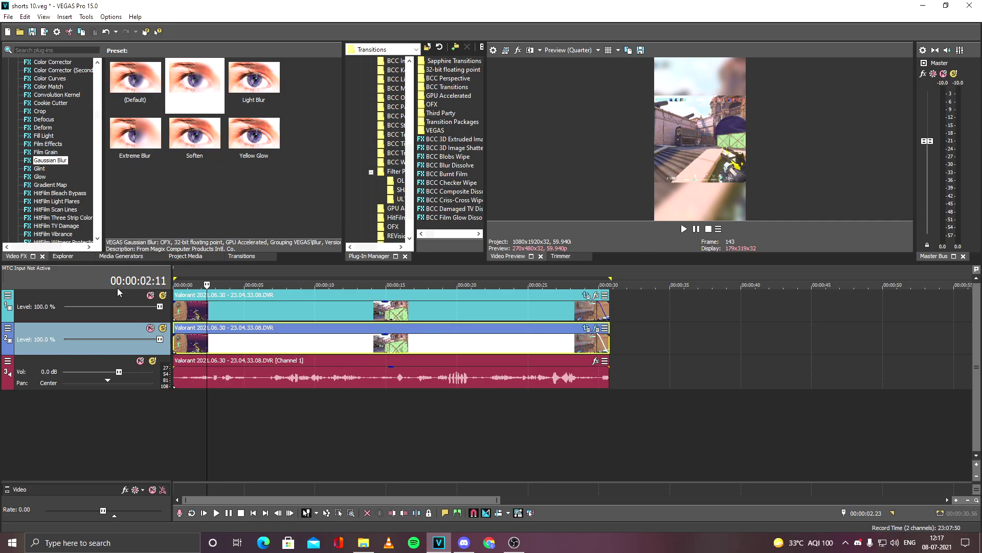
- Apply the S_DropShadow effect with the "blur" preset to the upper video clip
left_click(207, 312)
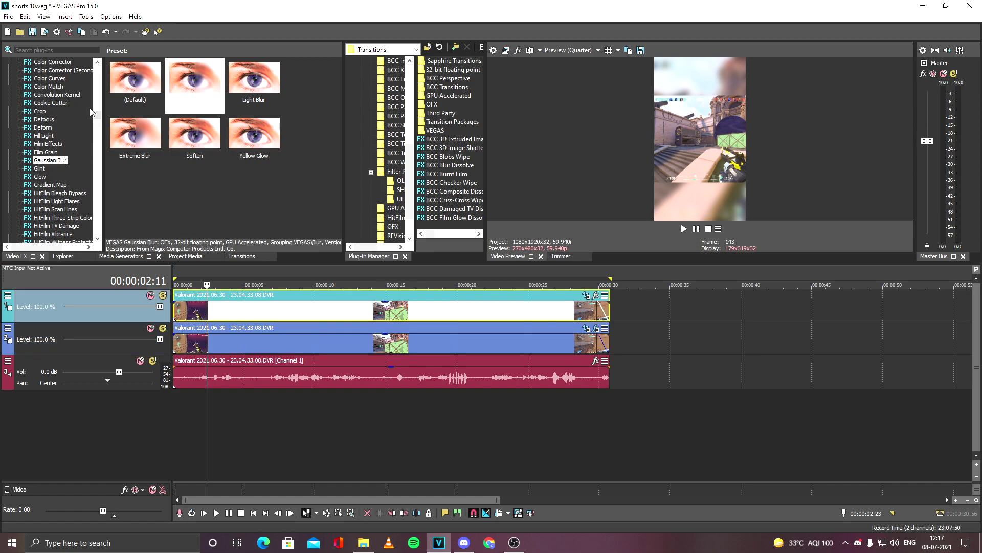
left_click_drag(96, 113, 96, 169)
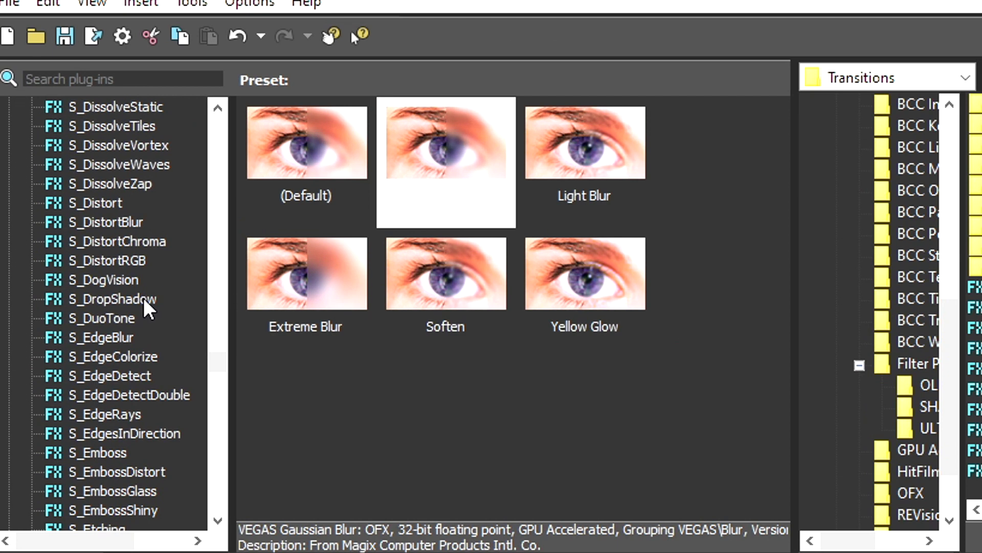
left_click(66, 144)
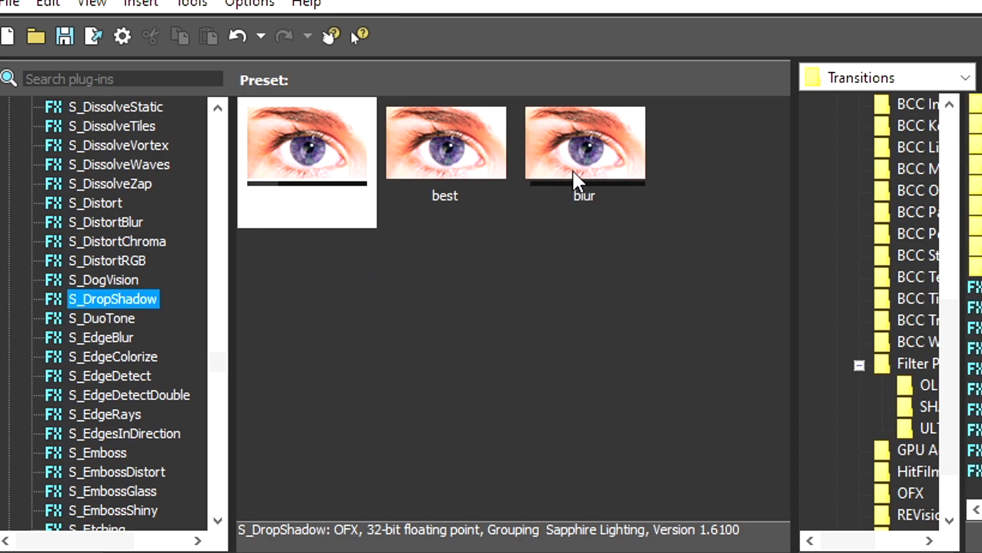
left_click(259, 91)
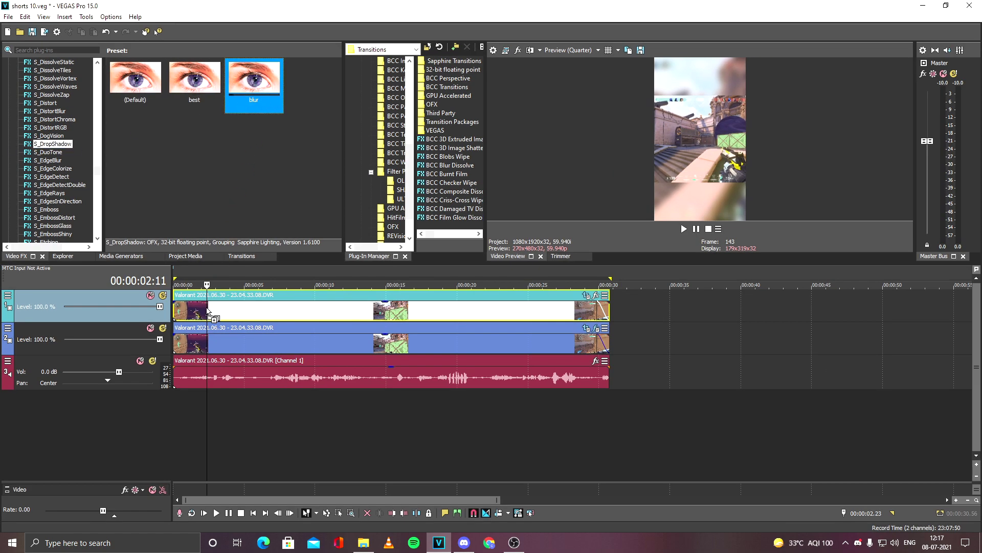
left_click_drag(207, 311, 207, 310)
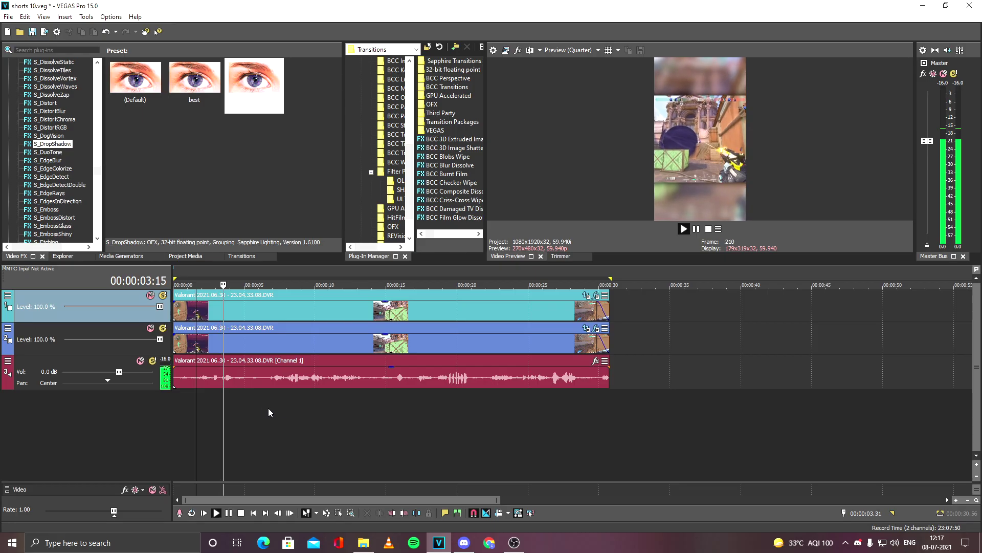
- Play back the opening seconds of the timeline from several positions to check the vertical composition
key("space")
left_click(205, 402)
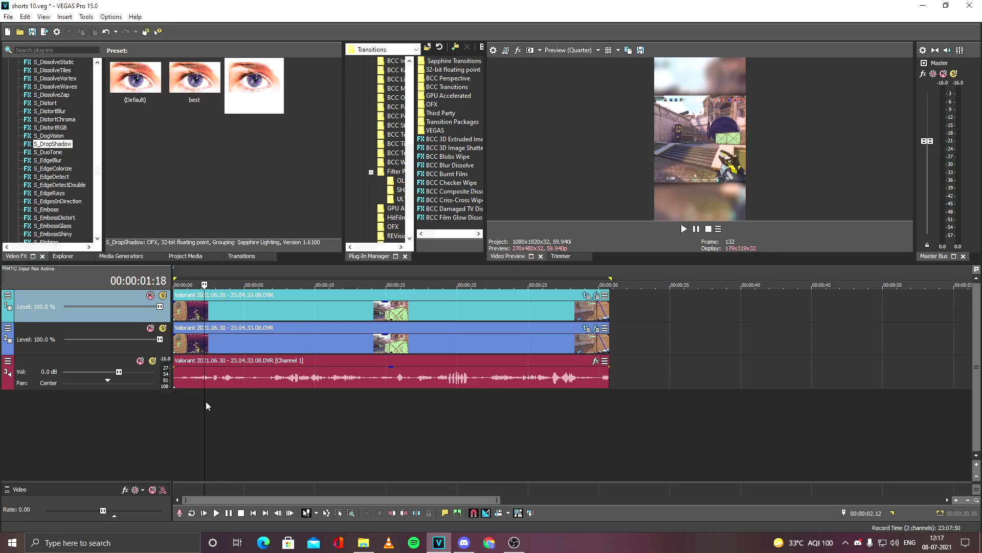
left_click(222, 400)
left_click(255, 391)
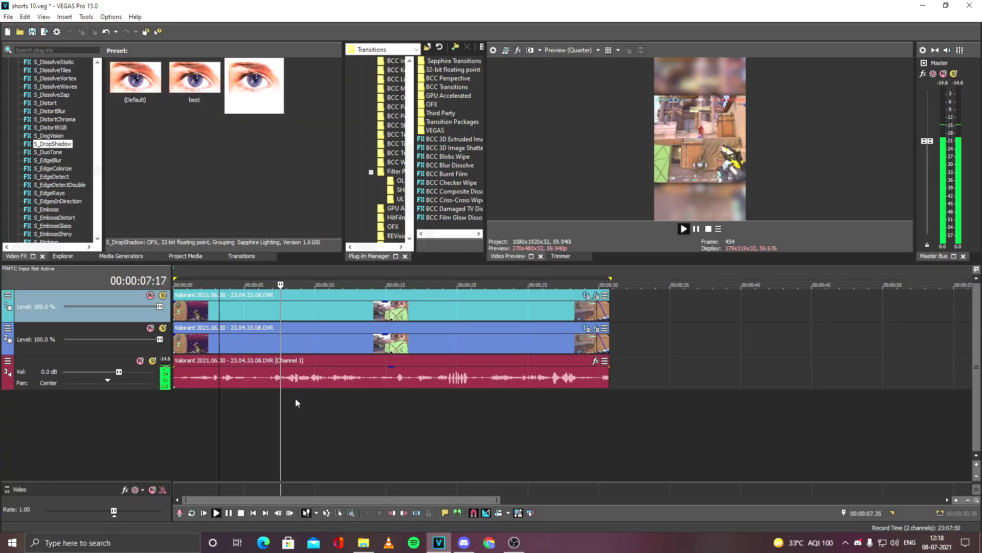
key("space")
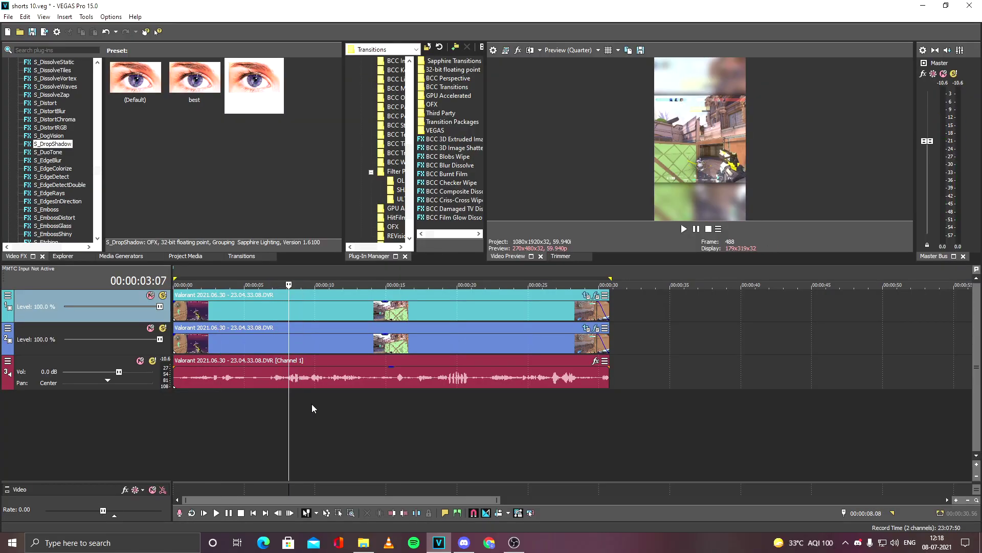
- Play up to about 9.5 seconds and split both video tracks and the audio track there
scroll(312, 404, "up", 2)
scroll(301, 370, "down", 3)
scroll(305, 371, "up", 2)
left_click(289, 316)
key("space")
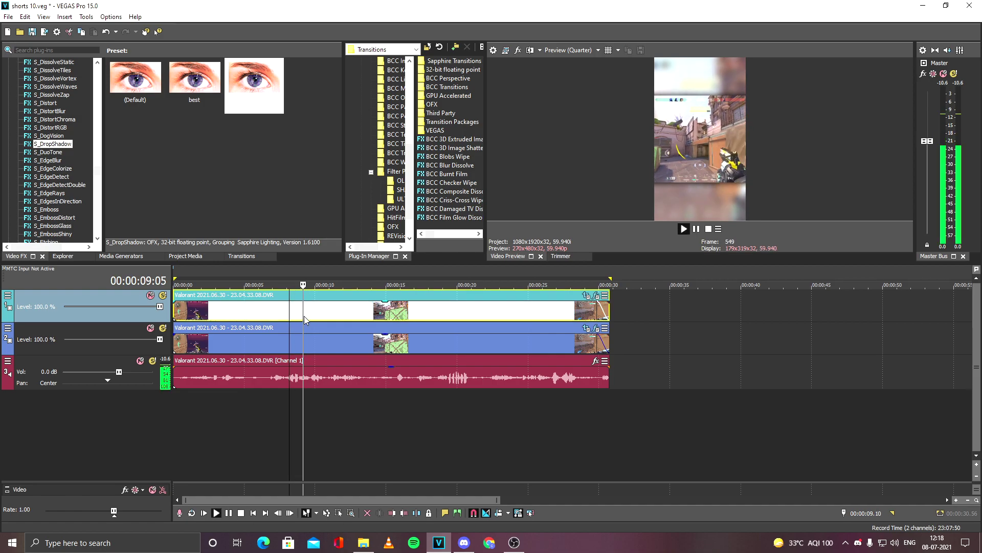
key("space")
key("s")
left_click(310, 346)
key("s")
left_click(312, 384)
key("s")
- Split the audio and both video tracks again at about 18 seconds
left_click(435, 377)
key("space")
key("space")
key("s")
left_click(434, 342)
key("s")
left_click(431, 318)
key("s")
- Delete the middle section between the two cuts from the video and audio tracks
left_click(395, 342)
key("Delete")
left_click(356, 312)
key("Delete")
- Move the remaining second section on all tracks back to the first one with a slight crossfade overlap
left_click(444, 342)
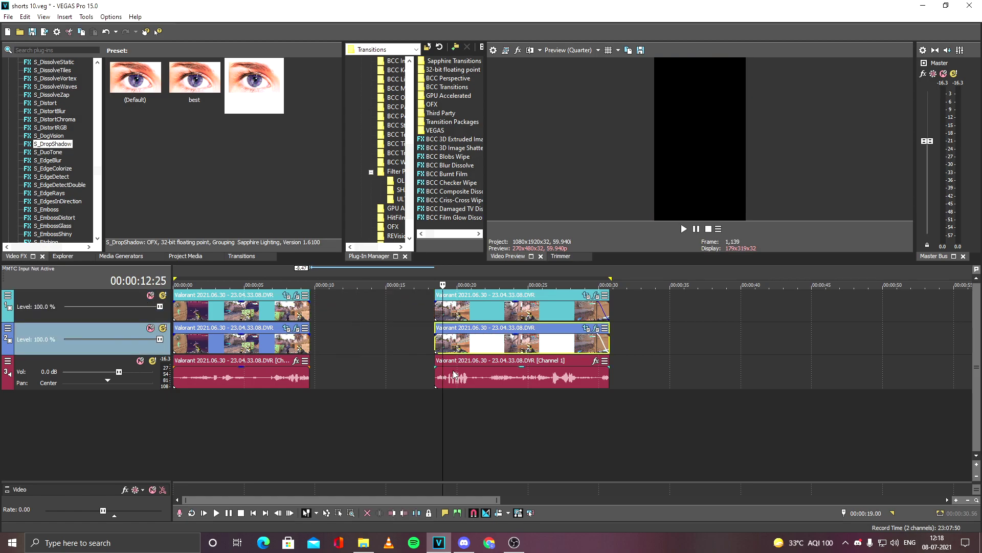
left_click_drag(487, 311, 312, 311)
left_click(337, 311)
key("ctrl+z")
left_click(281, 311)
left_click(268, 377, "shift")
left_click(294, 311)
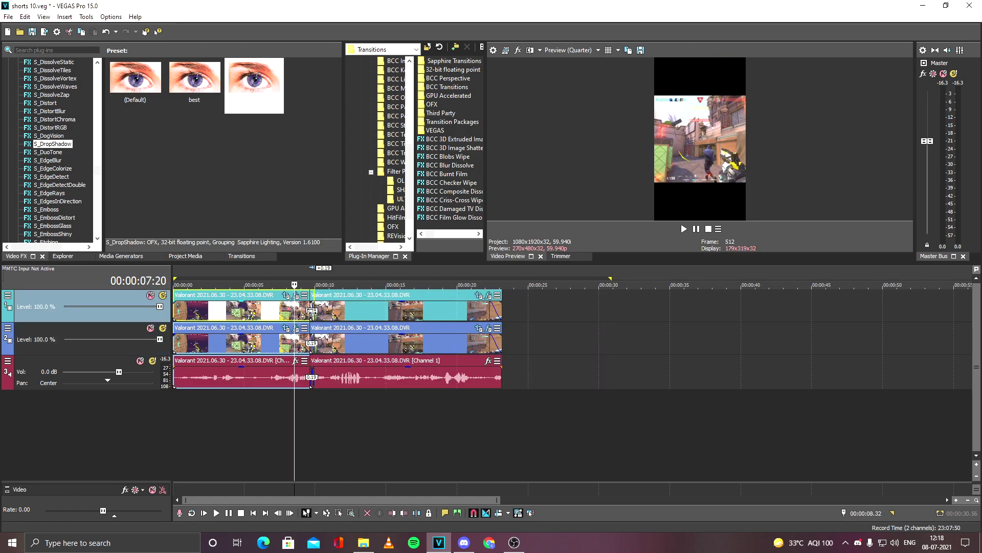
- Play back across the join between the two sections to check the transition and the following gameplay
key("space")
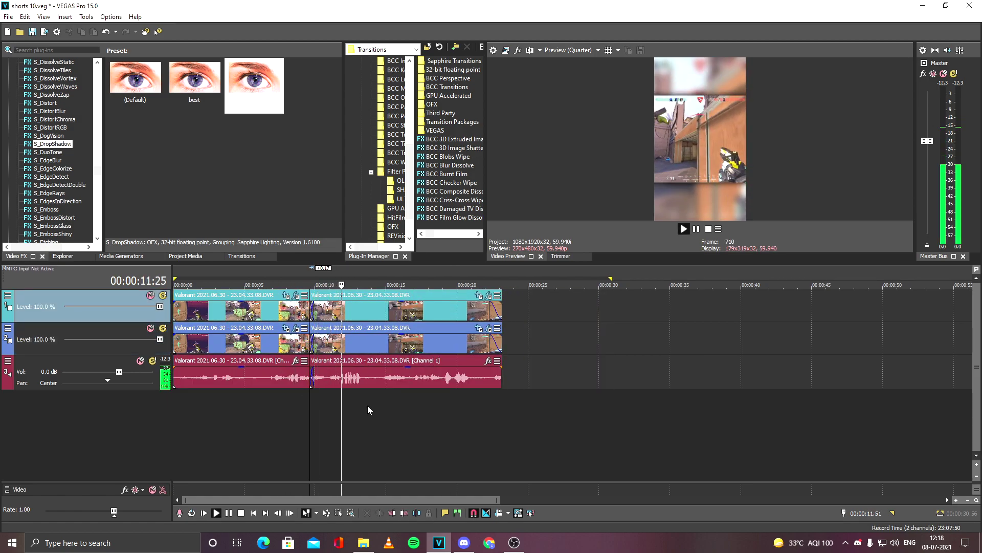
scroll(441, 408, "up", 3)
key("space")
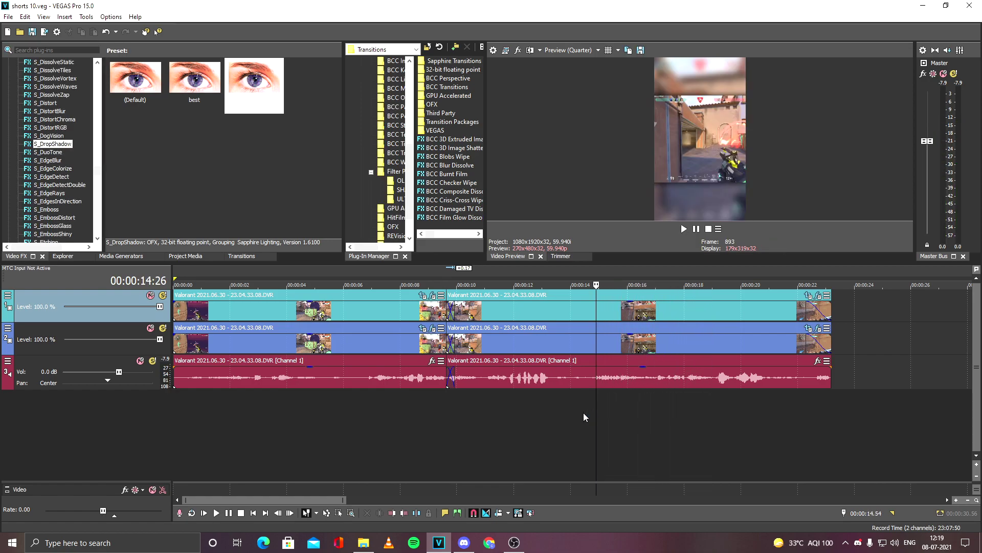
scroll(399, 420, "down", 3)
scroll(399, 421, "up", 1)
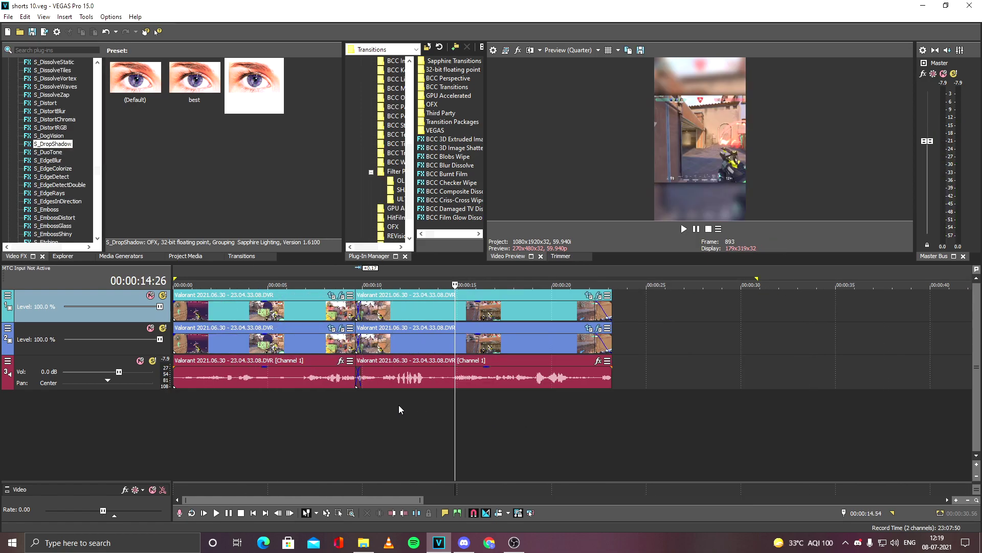
left_click(351, 409)
key("space")
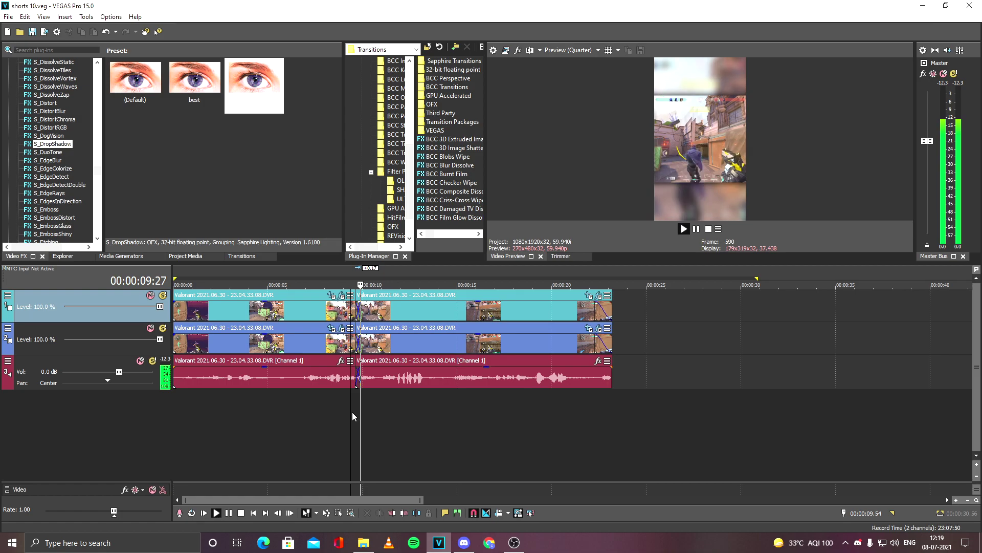
key("space")
- Lengthen the fade-outs at the end of both video tracks and add a fade-in at the start
left_click_drag(594, 309, 583, 309)
left_click_drag(594, 342, 585, 342)
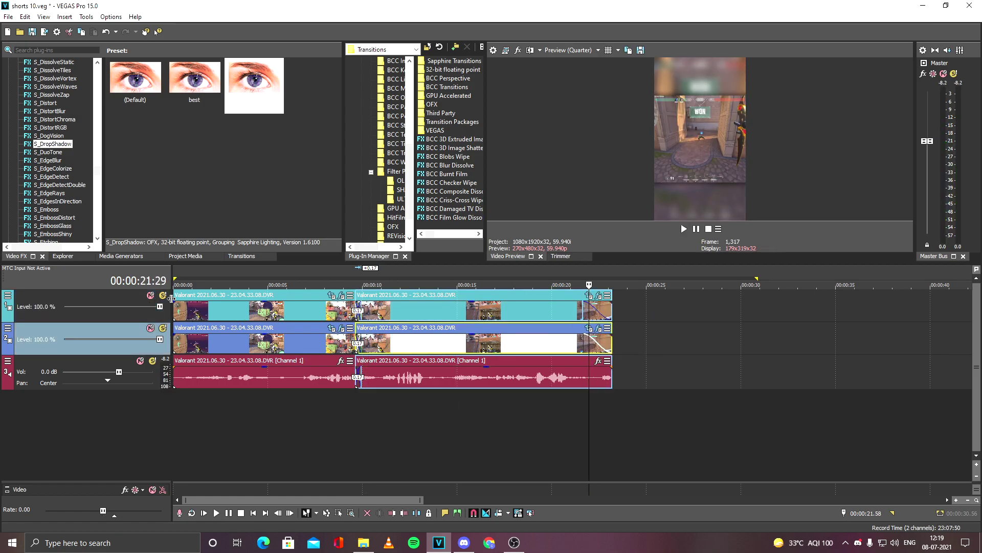
left_click_drag(175, 296, 189, 310)
left_click(614, 412)
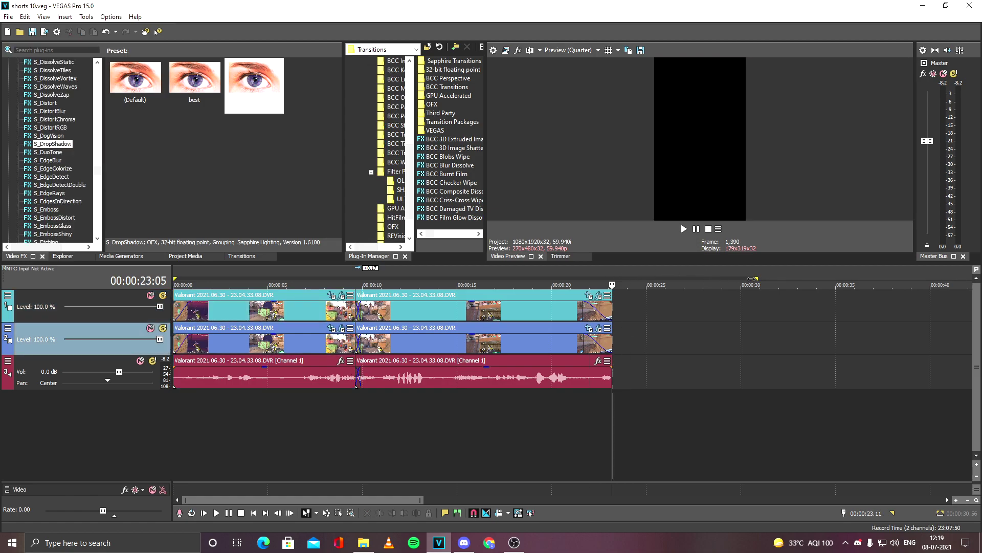
- Shorten the loop region so it ends with the last clip at about 23 seconds
left_click_drag(756, 279, 616, 279)
left_click(431, 436)
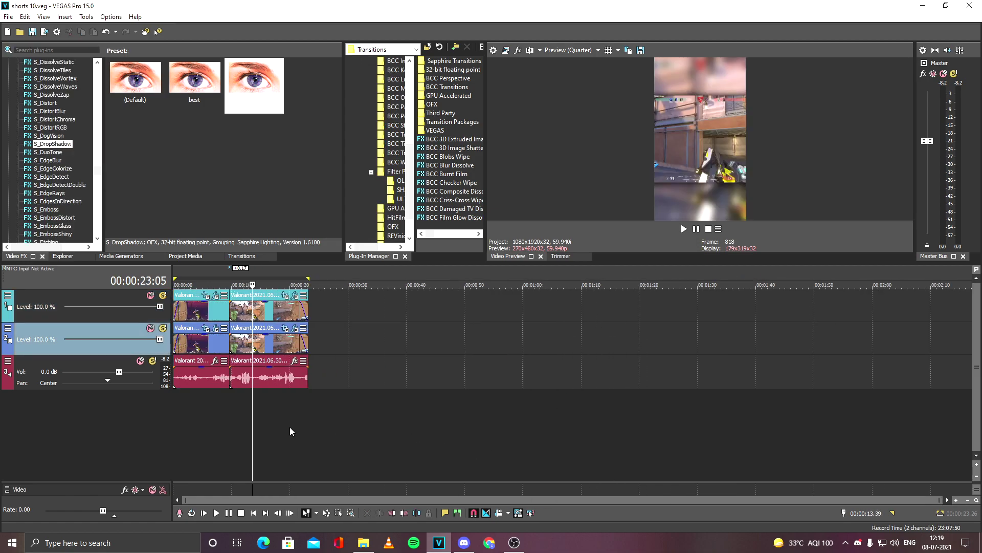
left_click(459, 404)
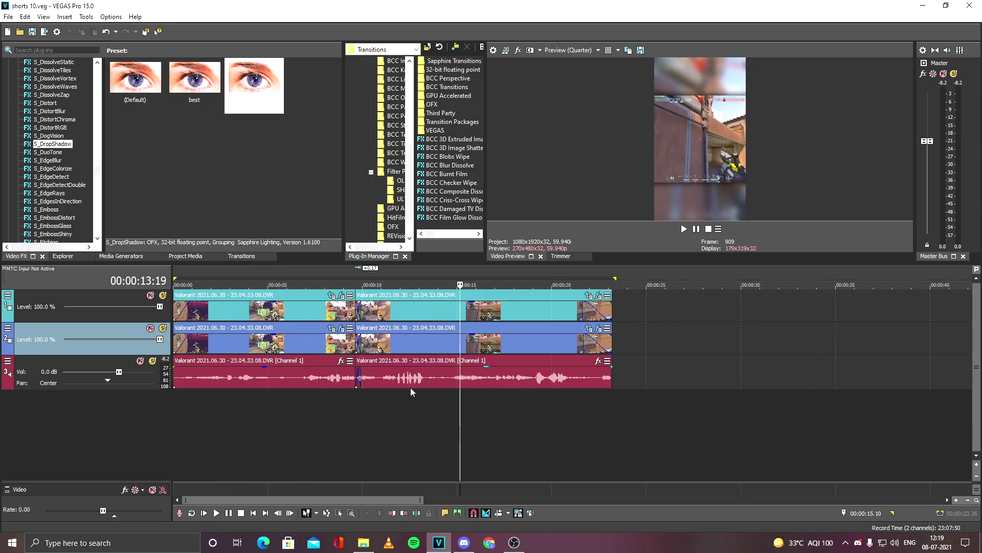
- Apply the Sharpen effect with the "best" preset to the whole upper video track
left_click(63, 296)
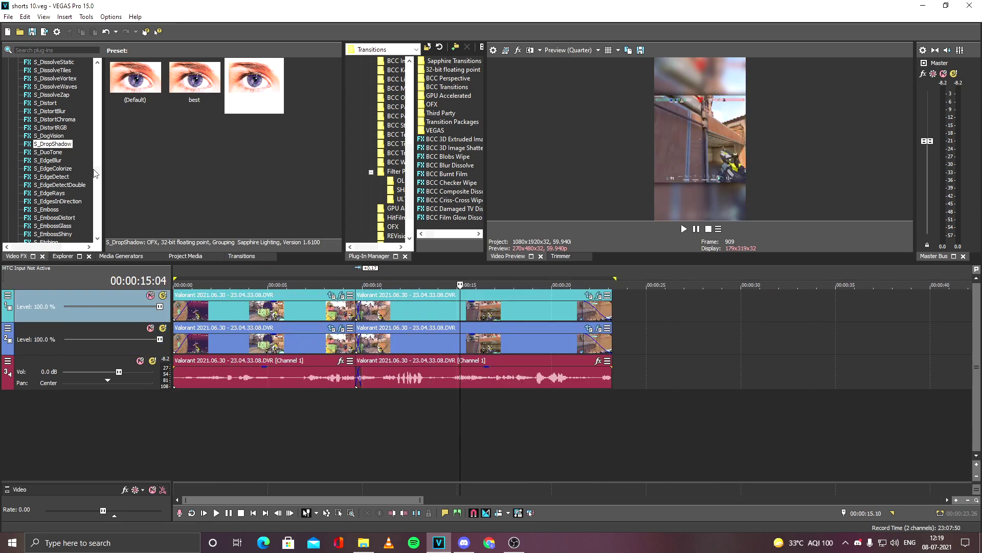
left_click_drag(97, 172, 95, 211)
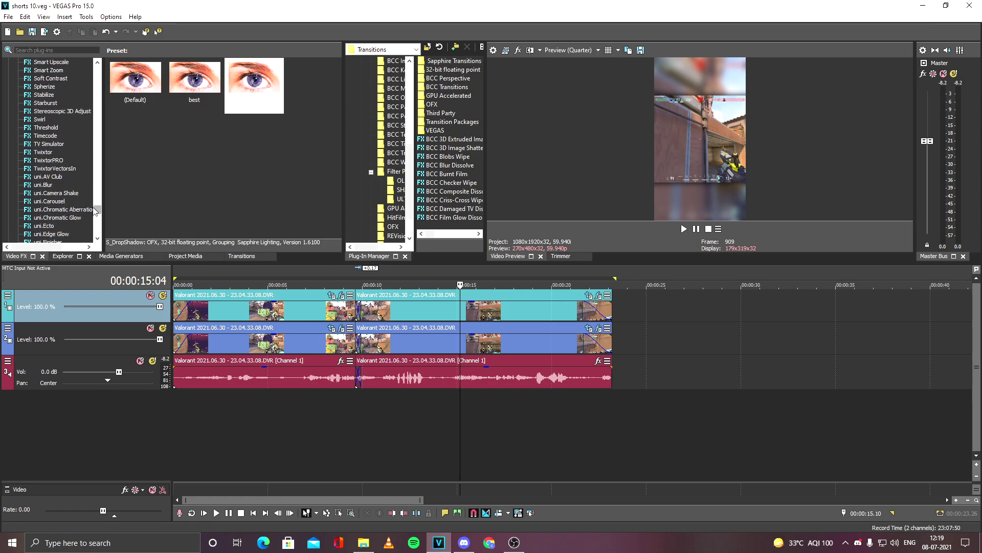
scroll(48, 121, "up", 2)
left_click(44, 103)
left_click_drag(185, 150, 87, 294)
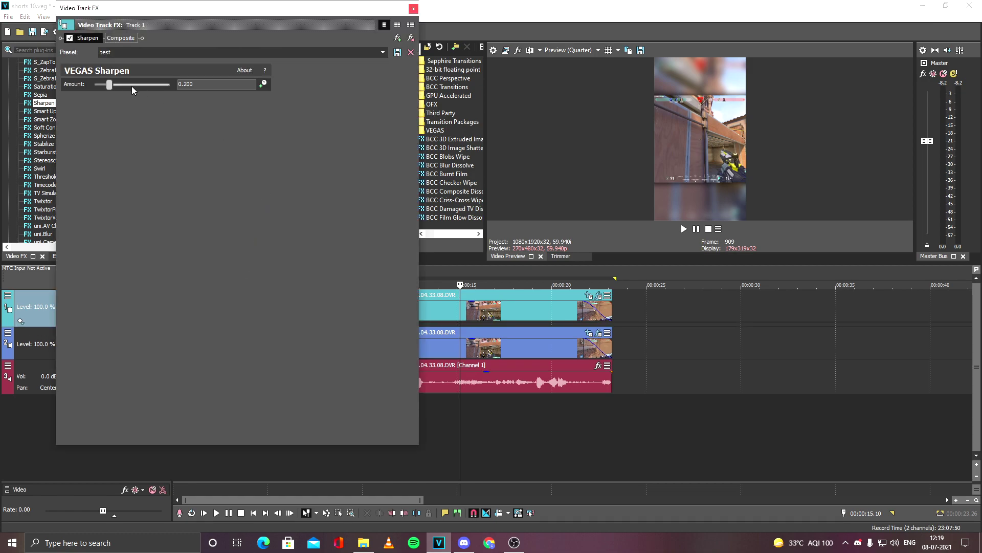
left_click(413, 8)
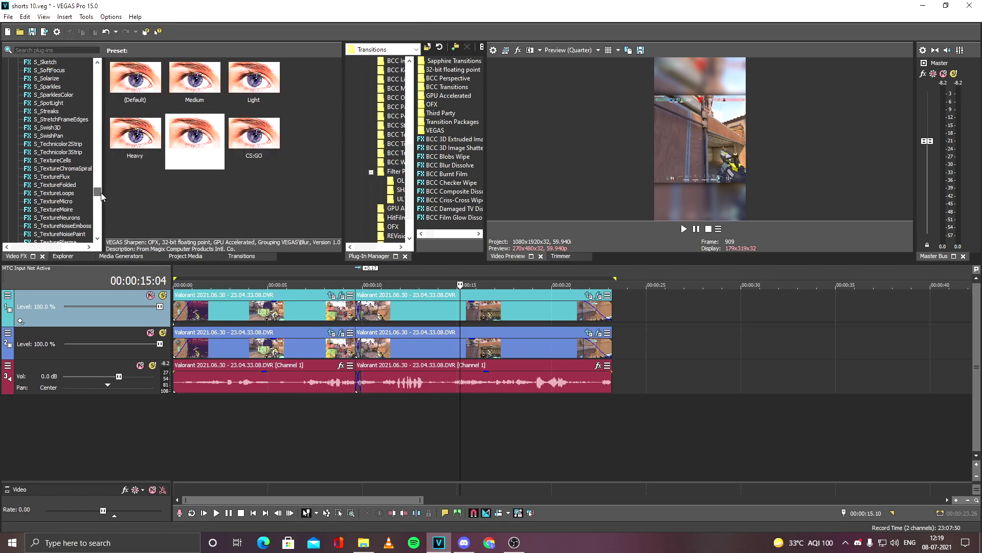
- Add the S_HueSatBright effect with the "best" preset to the upper video track
scroll(102, 183, "up", 15)
left_click(51, 152)
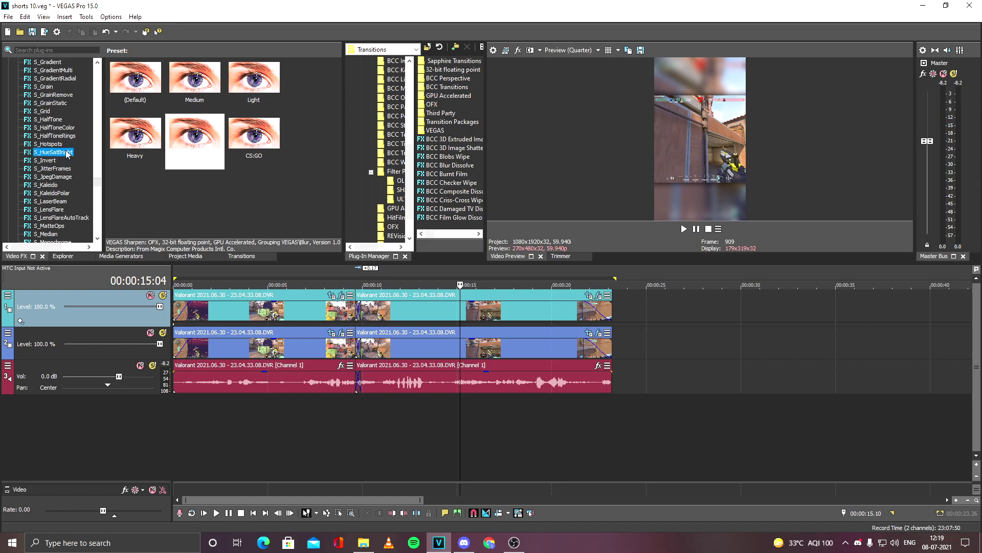
left_click_drag(182, 101, 77, 307)
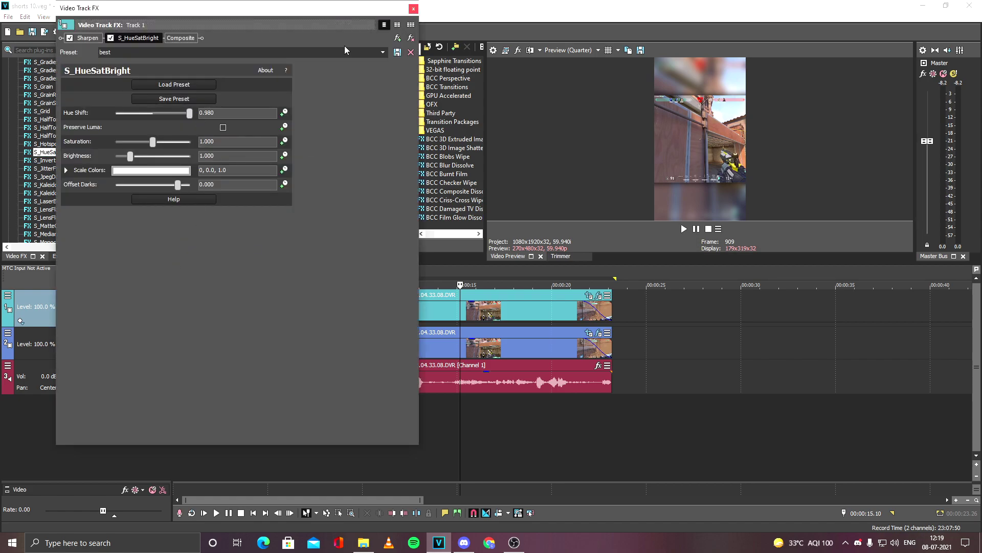
left_click(413, 9)
- Add the HSL Adjust effect with the "best" preset to the upper video track
scroll(99, 188, "up", 20)
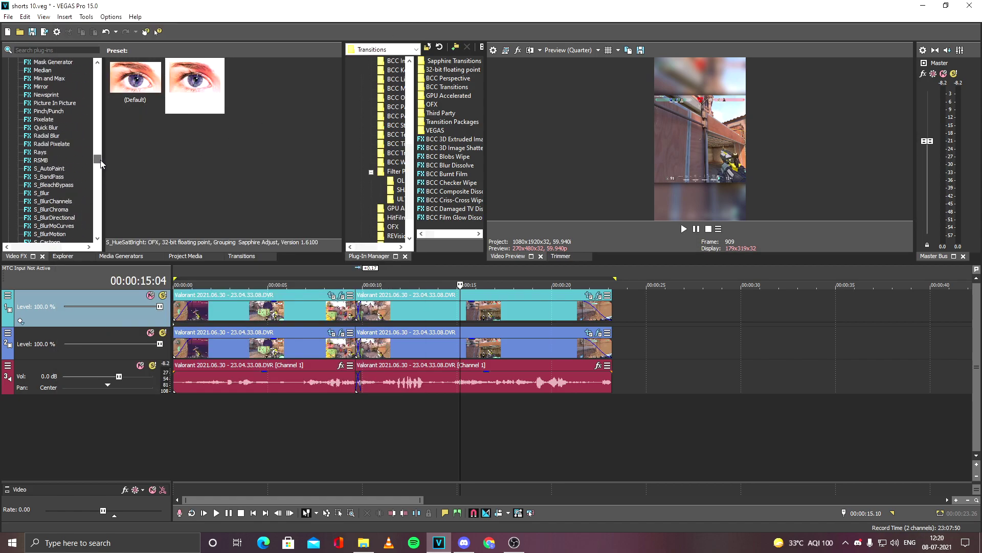
left_click(46, 170)
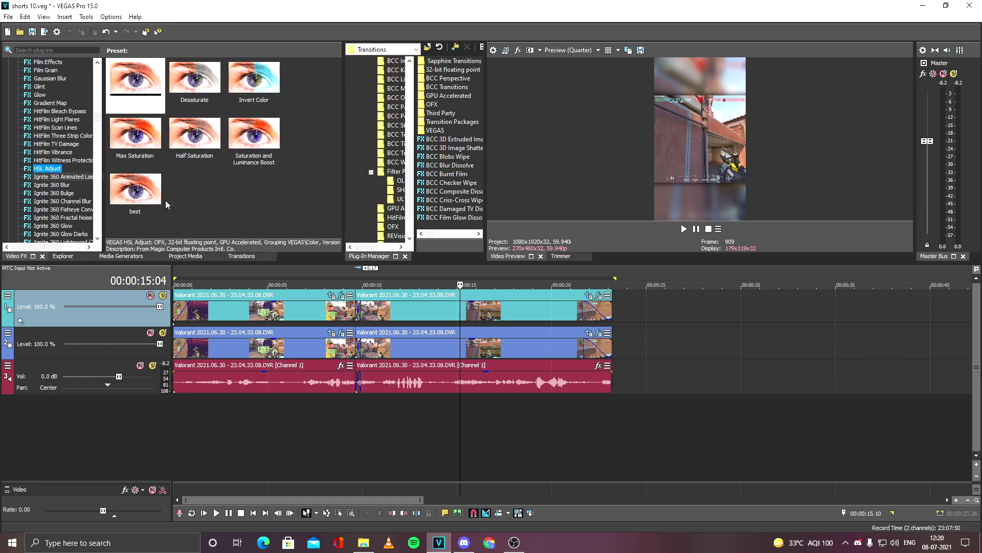
left_click_drag(135, 189, 90, 305)
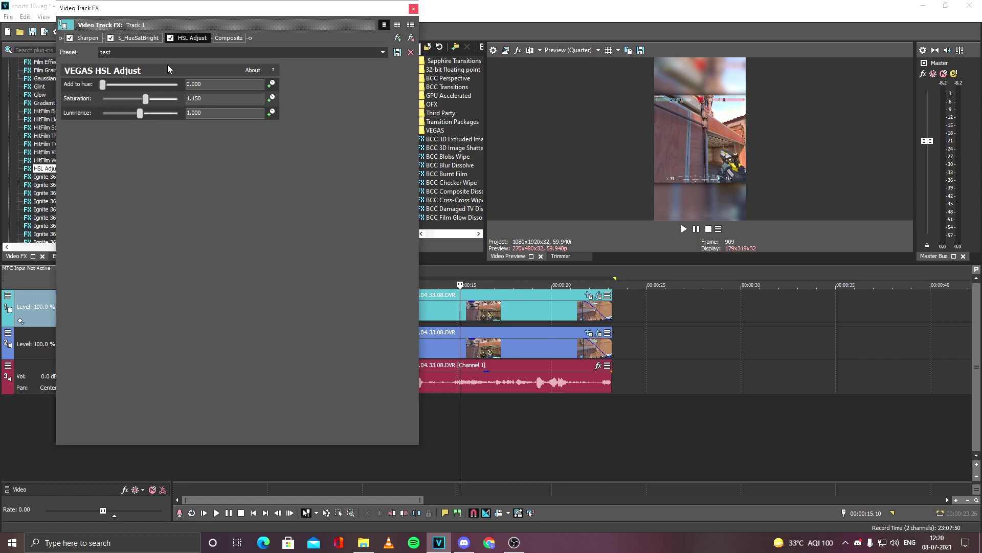
left_click(415, 8)
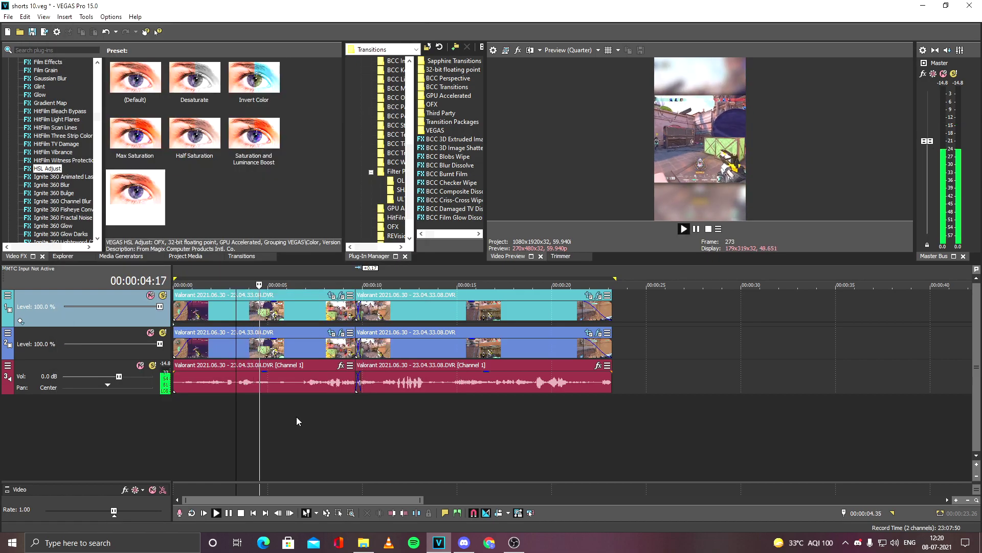
- Finish previewing the colour-adjusted clip, save the project and check frames in both sections
key("space")
key("ctrl+s")
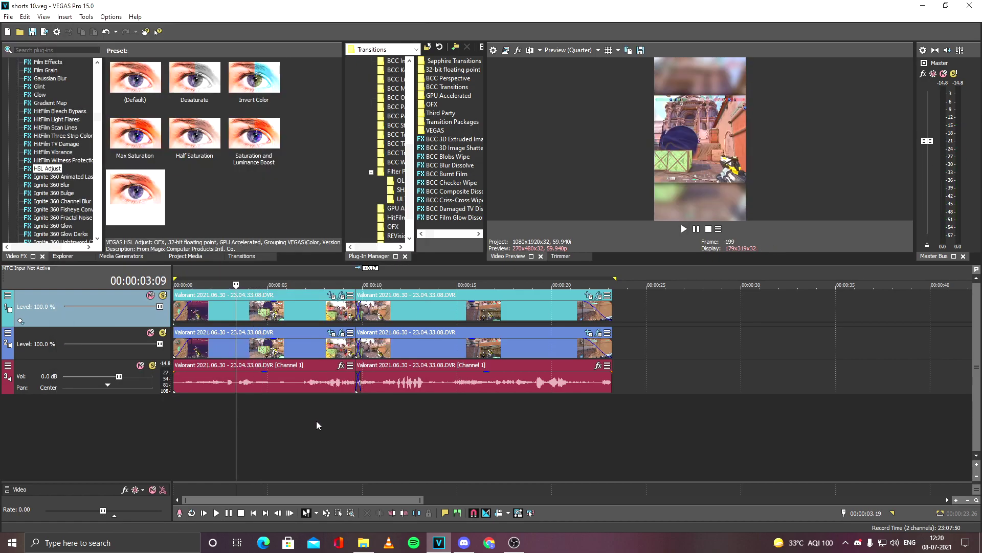
left_click(312, 417)
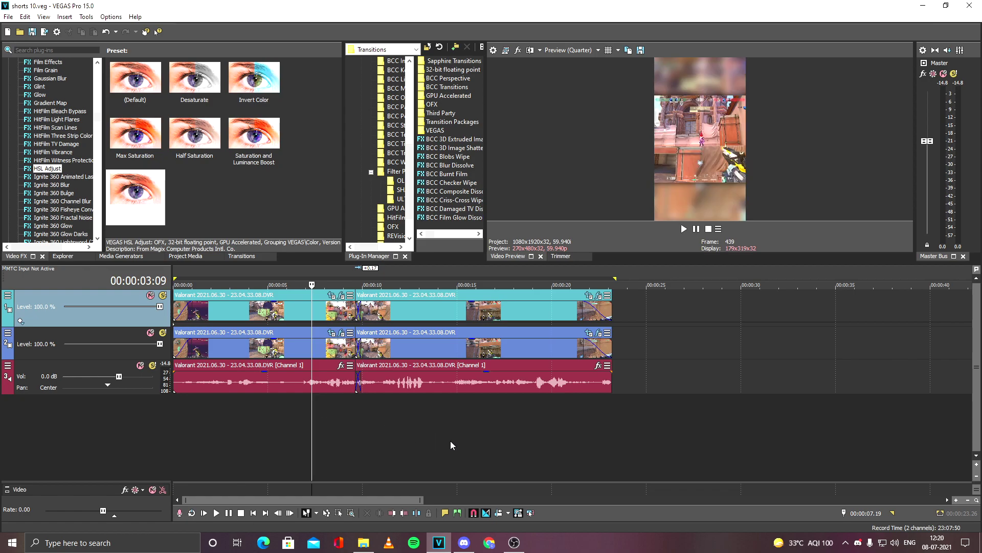
left_click(459, 418)
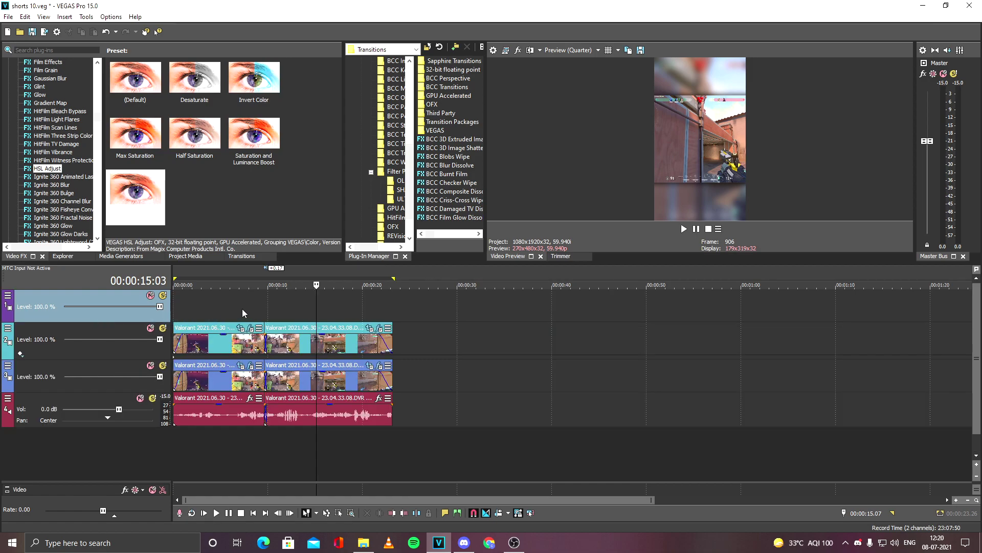
scroll(243, 312, "up", 2)
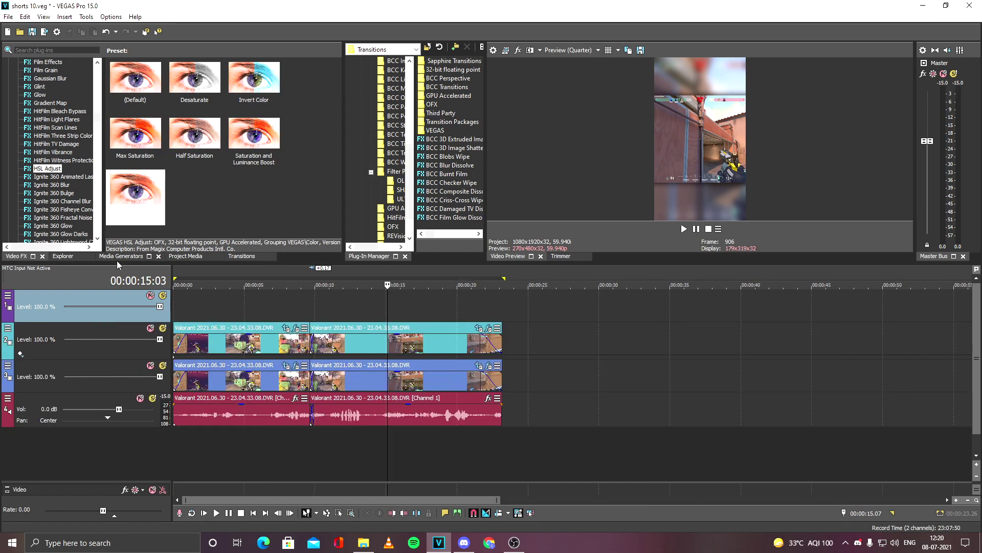
left_click(117, 260)
scroll(51, 153, "down", 5)
left_click(66, 114)
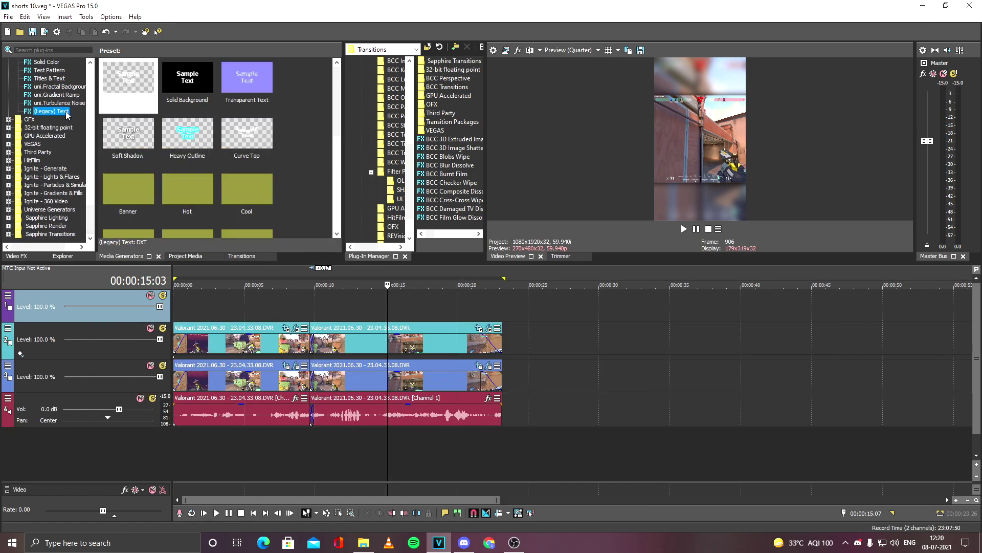
left_click(56, 79)
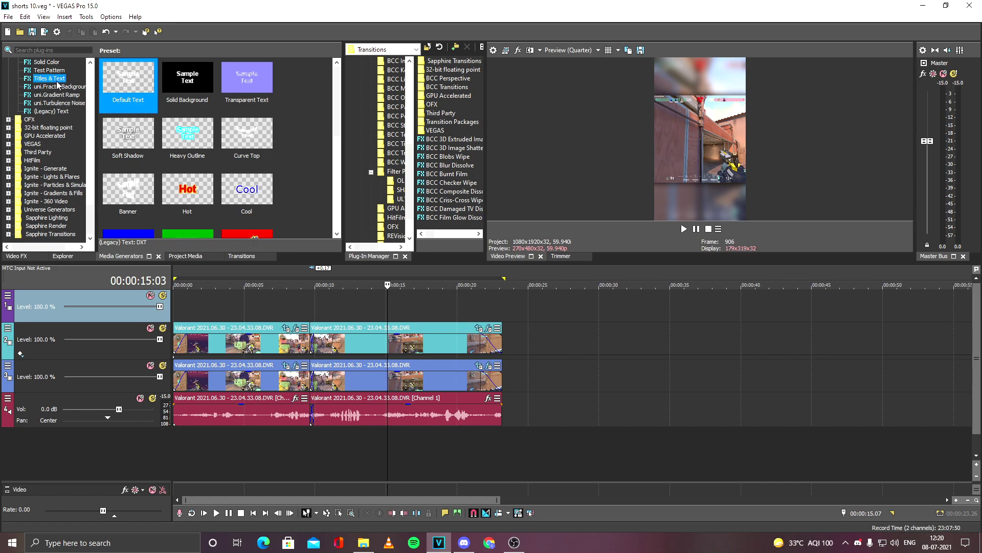
left_click(64, 111)
left_click_drag(112, 88, 111, 116)
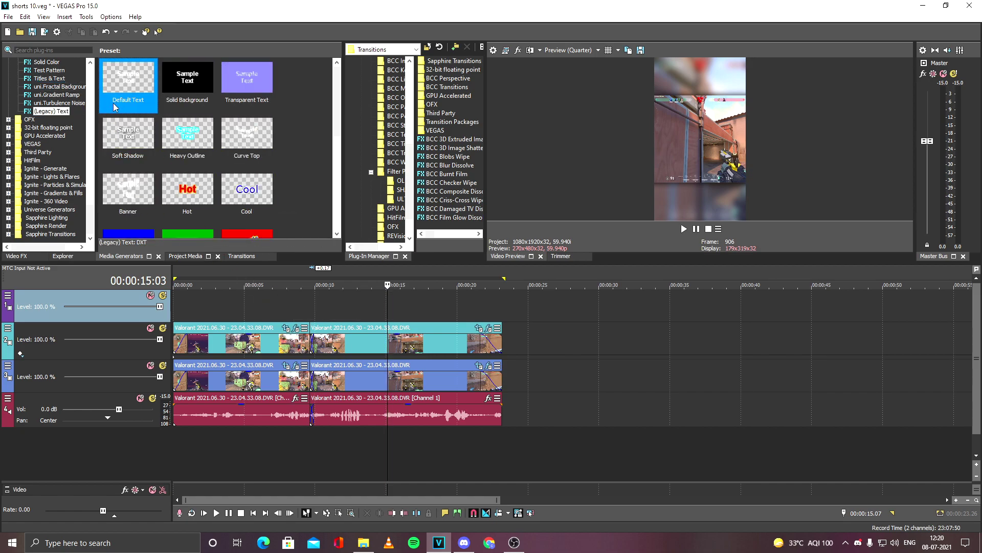
left_click(224, 304)
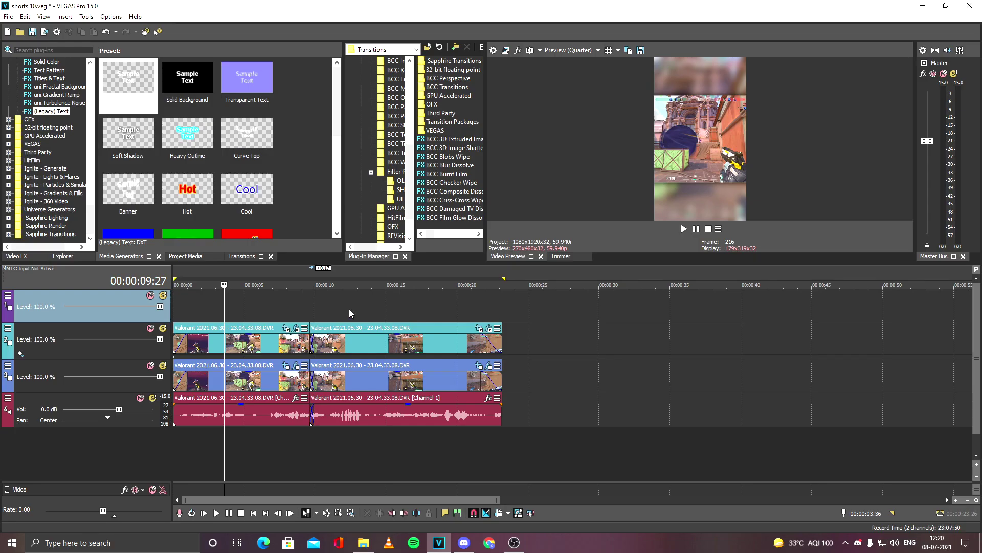
left_click(349, 309)
left_click(376, 311)
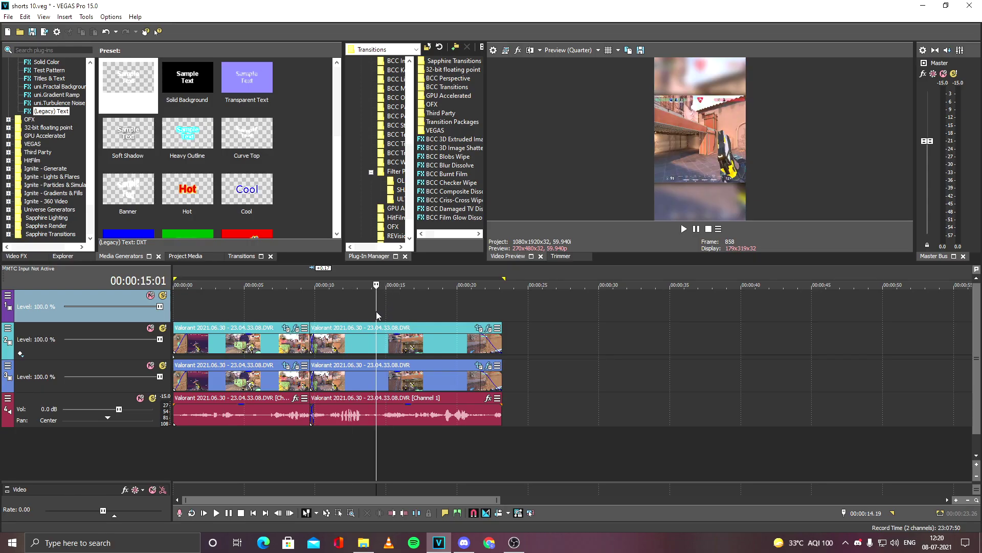
left_click(394, 312)
key("Delete")
- Save the project with its two video tracks and one audio track
left_click(429, 416)
key("ctrl+s")
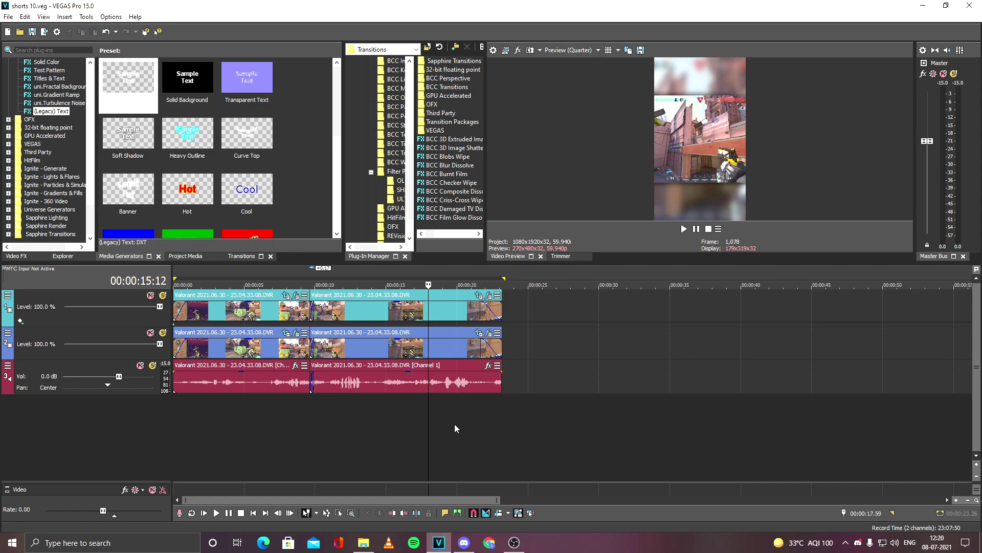
left_click(455, 426)
left_click(430, 422)
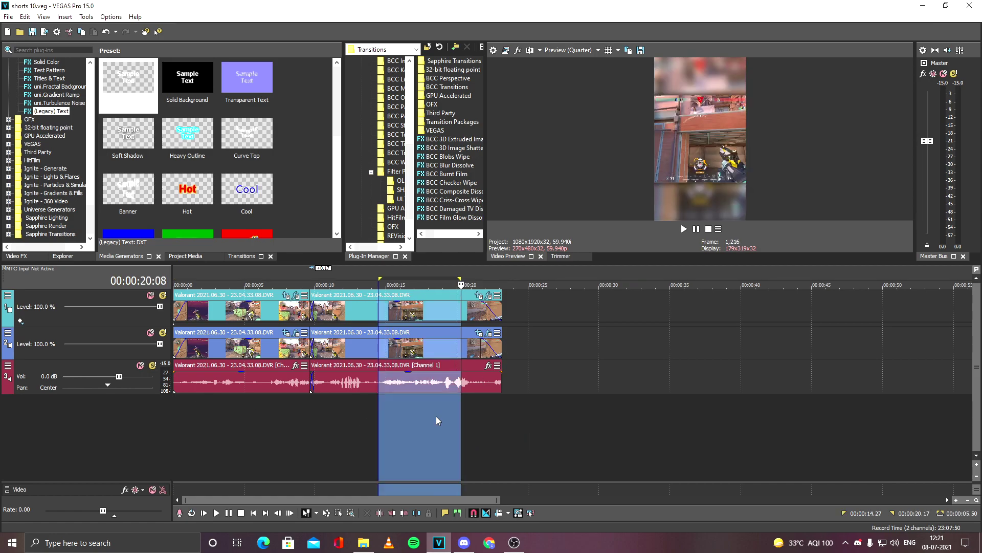
left_click(436, 417)
left_click(381, 421)
left_click(506, 415)
left_click_drag(505, 415, 174, 407)
left_click(354, 414)
- Select all video and audio events on the timeline and change their event switches
left_click(338, 512)
left_click_drag(534, 347, 18, 206)
right_click(424, 353)
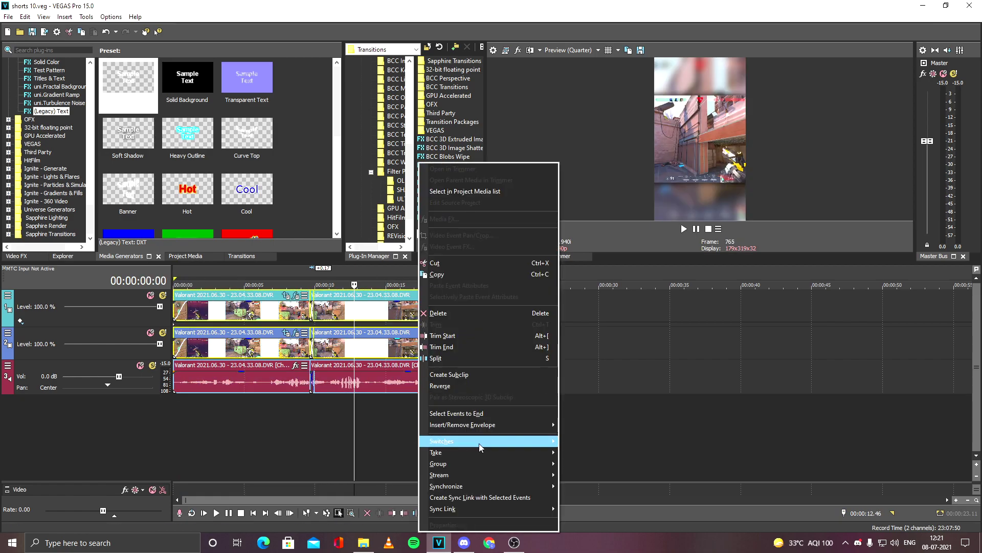
mouse_move(492, 441)
left_click(589, 531)
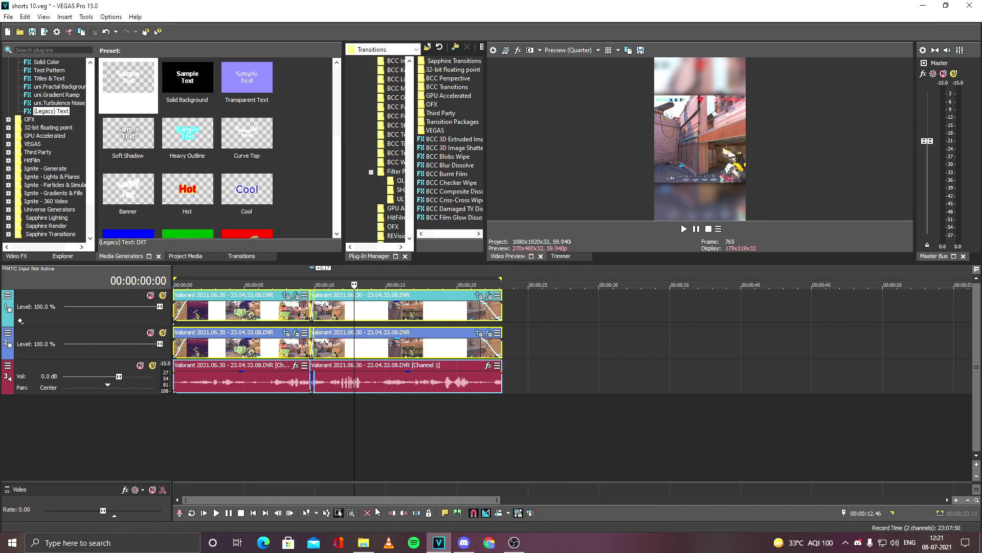
left_click(308, 513)
- Mark the whole edited clip on the timeline as the render range and open the Render As settings
left_click(442, 414)
left_click_drag(504, 278, 4, 270)
left_click(10, 18)
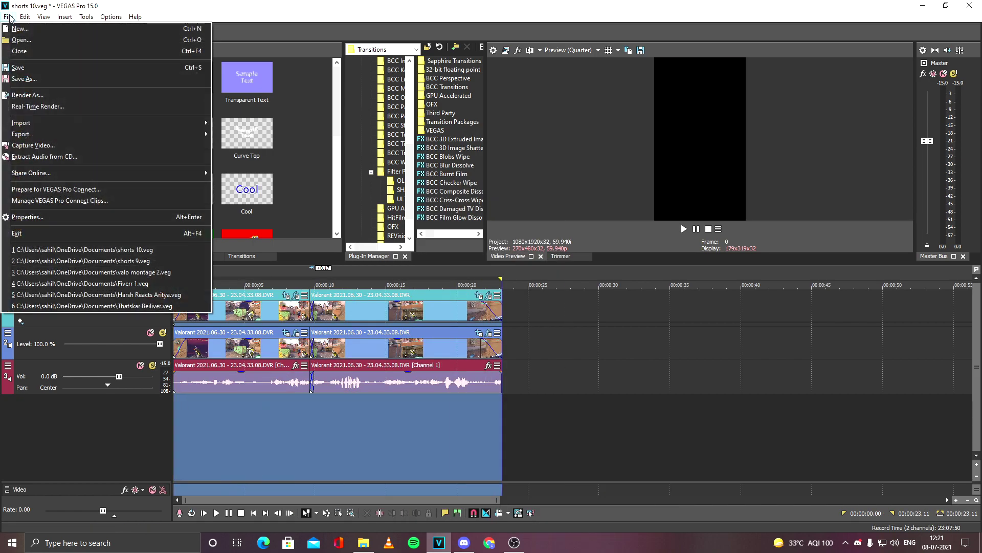
left_click(34, 96)
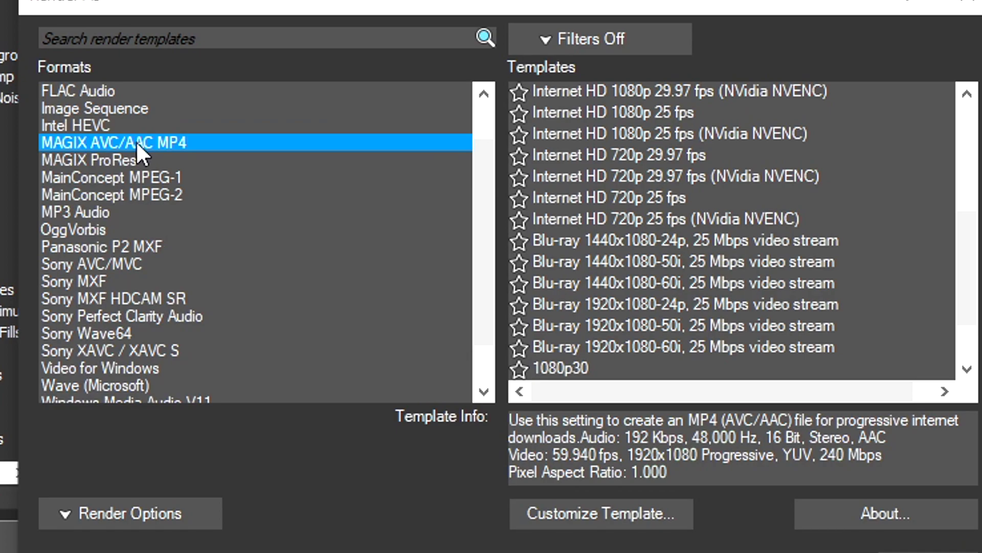
- Choose the MAGIX AVC/AAC MP4 "shorts" template and customize it to 59.94 fps with the NV Encoder encode mode
scroll(662, 312, "down", 2)
left_click(599, 334)
left_click(599, 365)
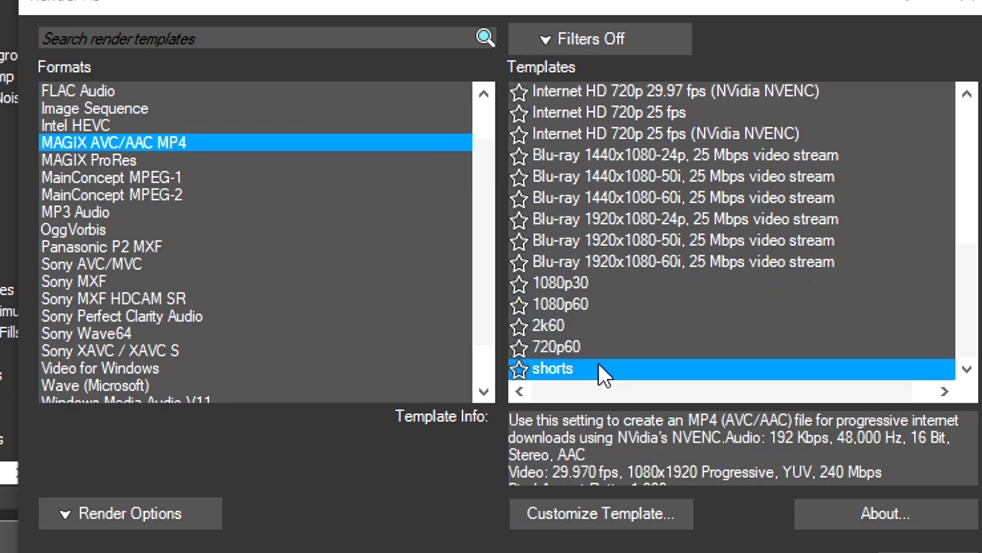
left_click(615, 516)
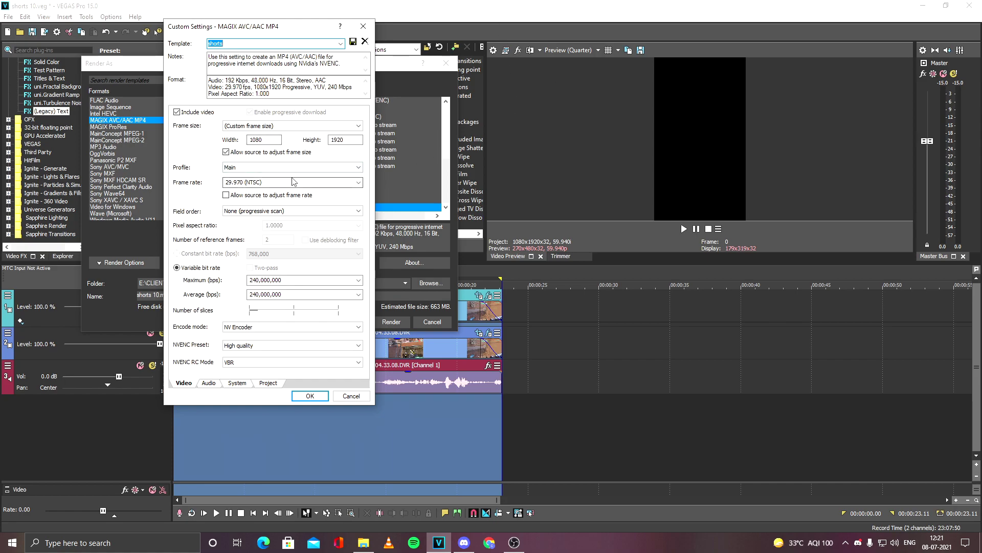
left_click(358, 182)
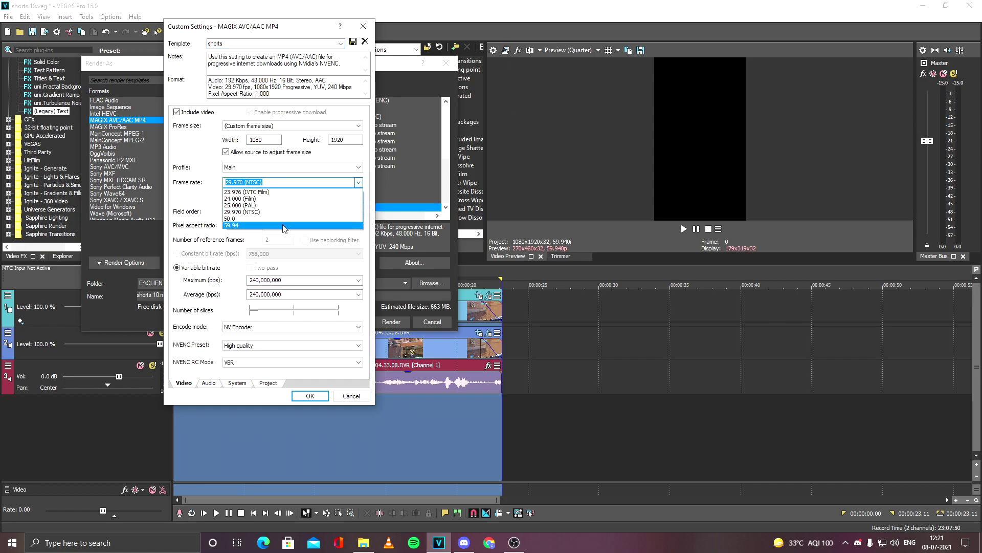
left_click(284, 226)
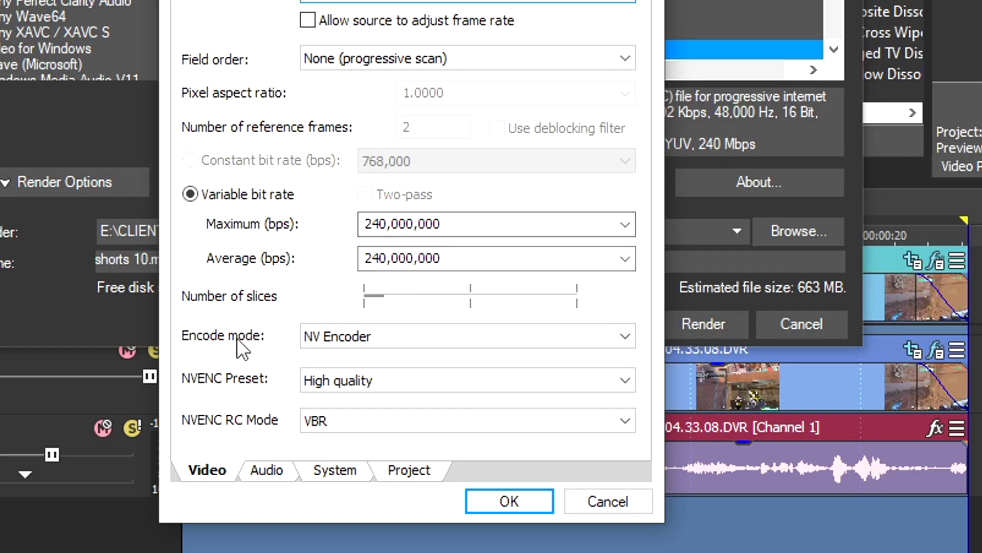
left_click(382, 337)
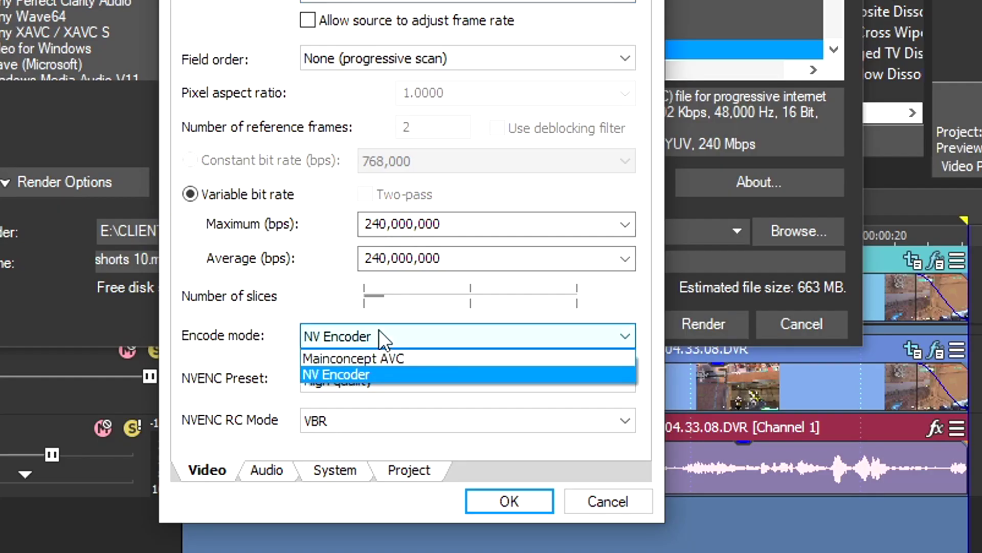
left_click(357, 378)
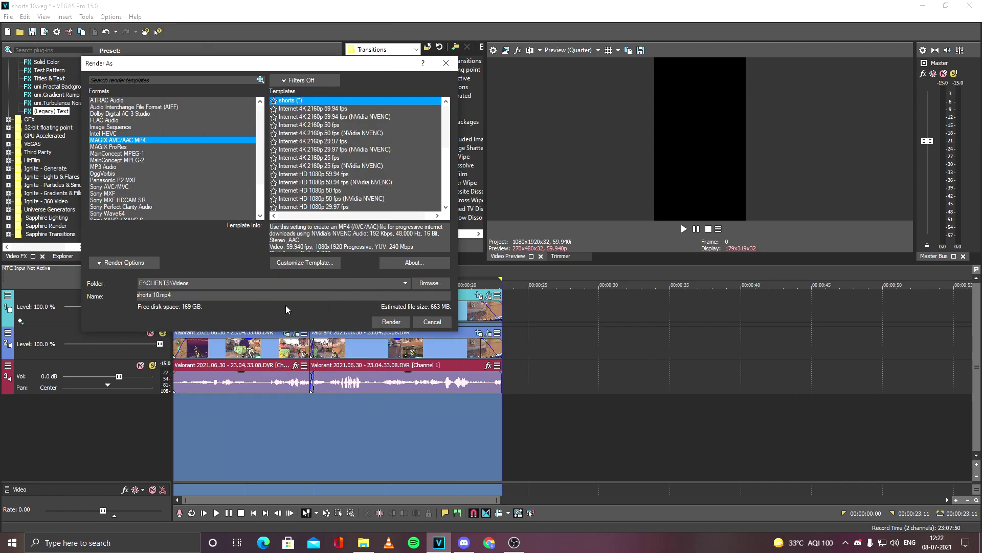
- Name the output file "Jumping Shots shorts.mp4" and start the render
left_click(153, 295)
left_click_drag(156, 296, 121, 297)
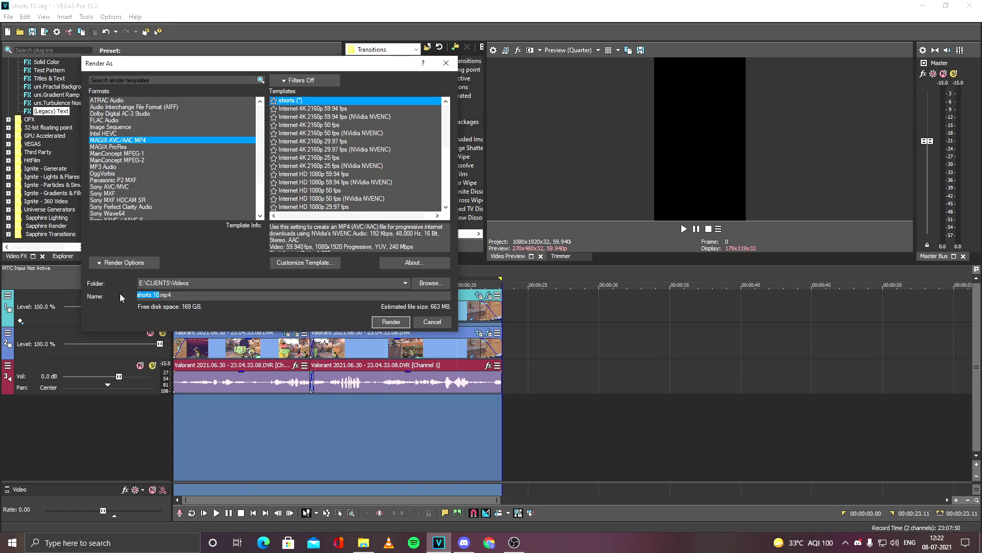
type("Jumping Shots")
left_click(389, 322)
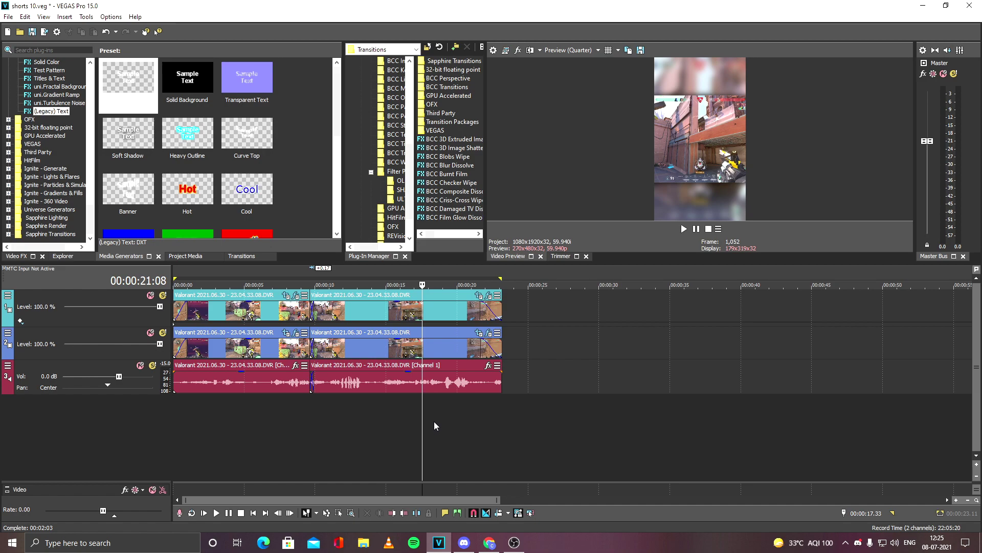
- Switch to the desktop, refresh it and move the Jumping Shots shorts.mp4 file to an empty area closer to the middle
left_click(980, 542)
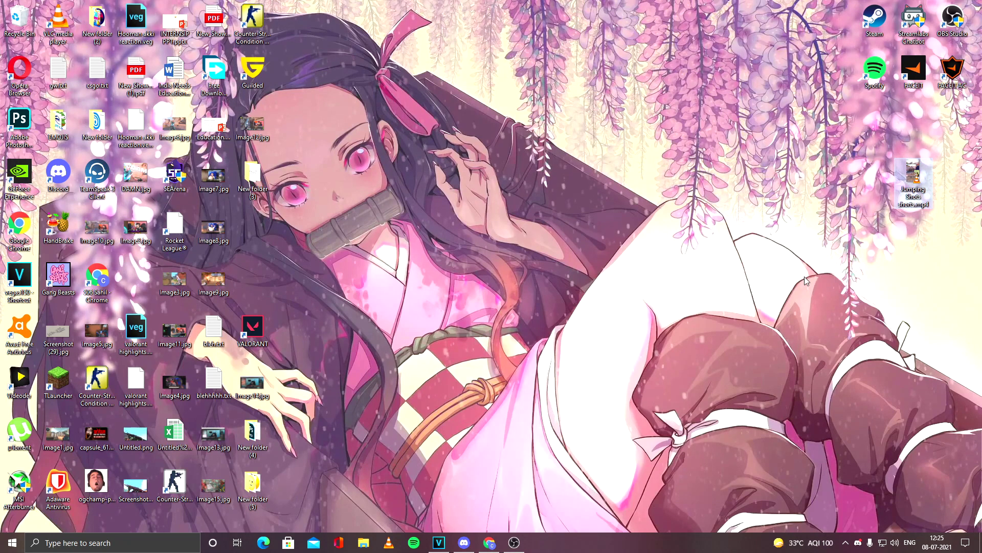
right_click(824, 177)
left_click(849, 206)
right_click(838, 202)
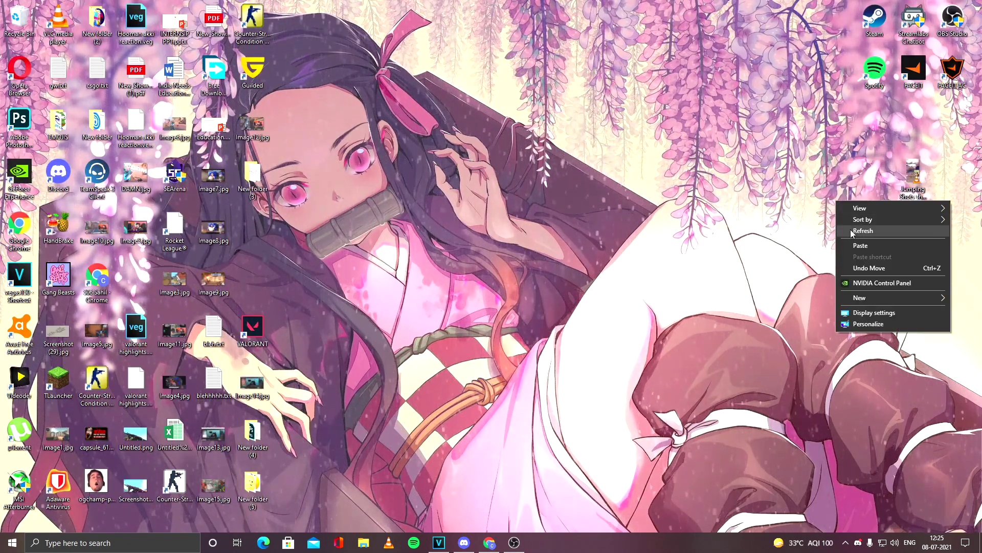
left_click(851, 234)
left_click_drag(913, 176, 642, 180)
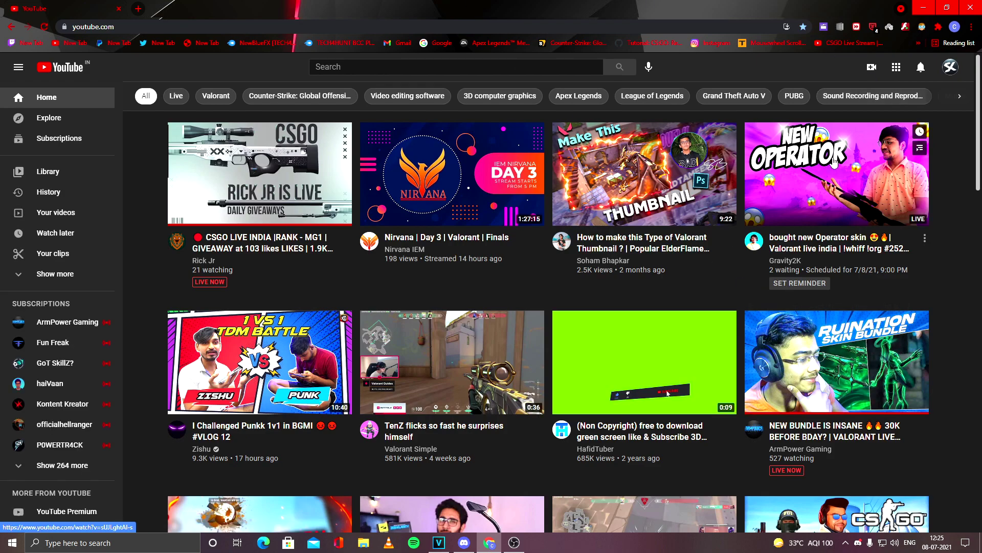
- Switch to YouTube in the browser, start a video upload and add Jumping Shots shorts.mp4 from the desktop
left_click(871, 68)
left_click(887, 97)
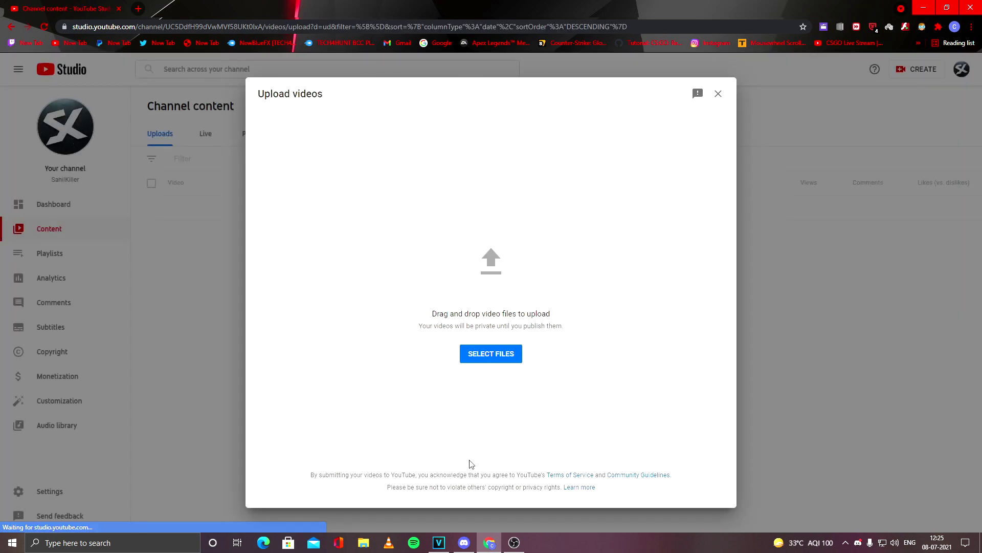
left_click(980, 542)
left_click_drag(641, 180, 491, 275)
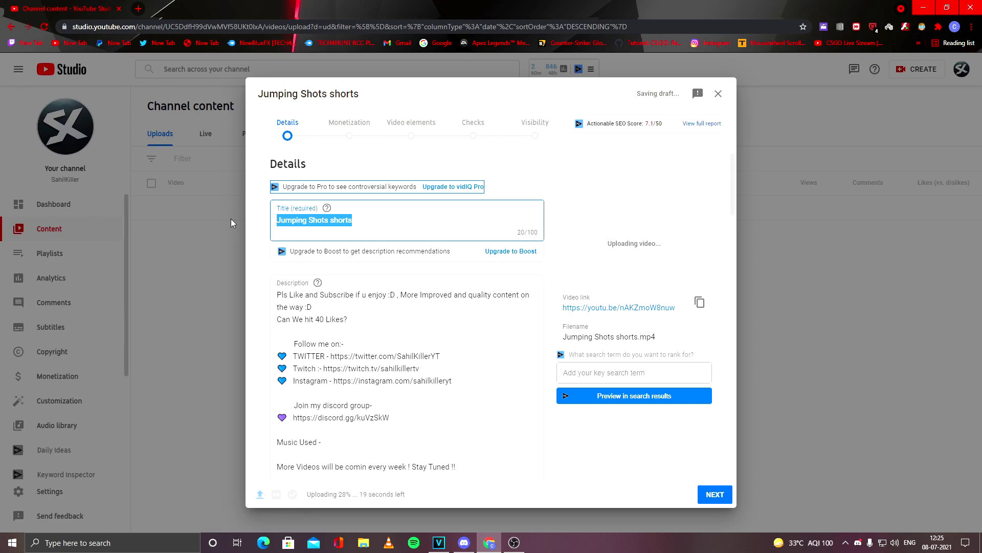
- Title the video "Valorant Jumping shots | Precise Gunplay #shorts" and copy the title to the top of the description, followed by a blank line
type("Valorant Jumping shots | ")
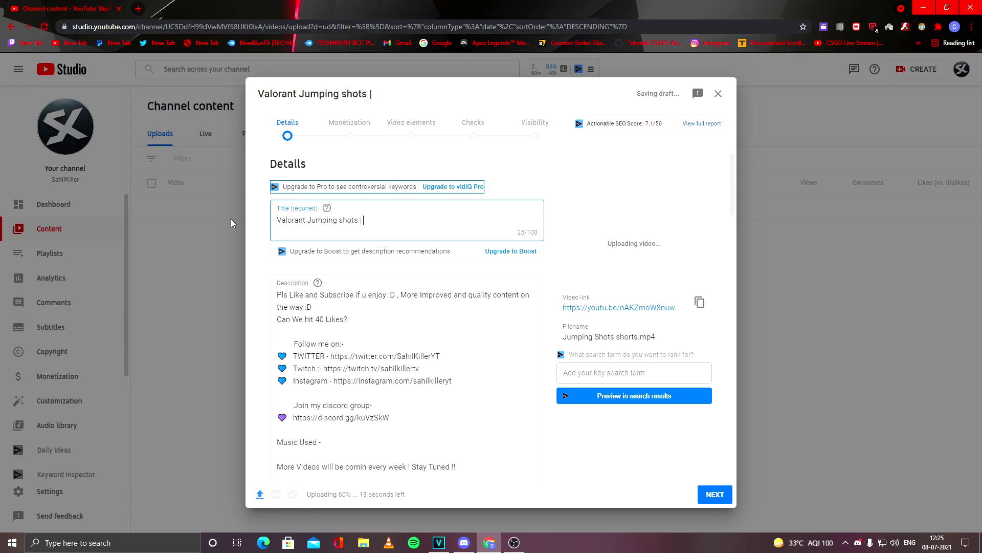
type("Precise Gunplay #shorts")
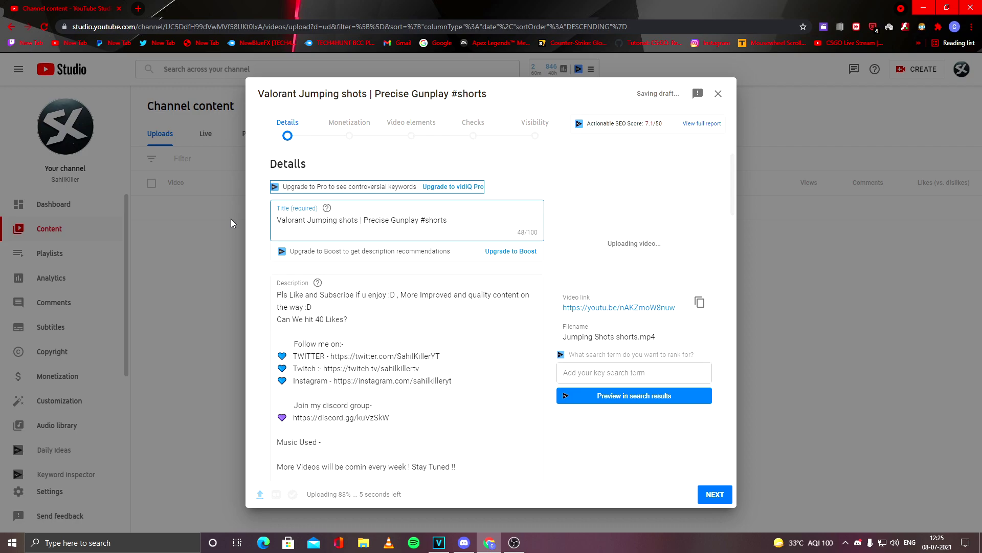
key("ctrl+a")
key("ctrl+c")
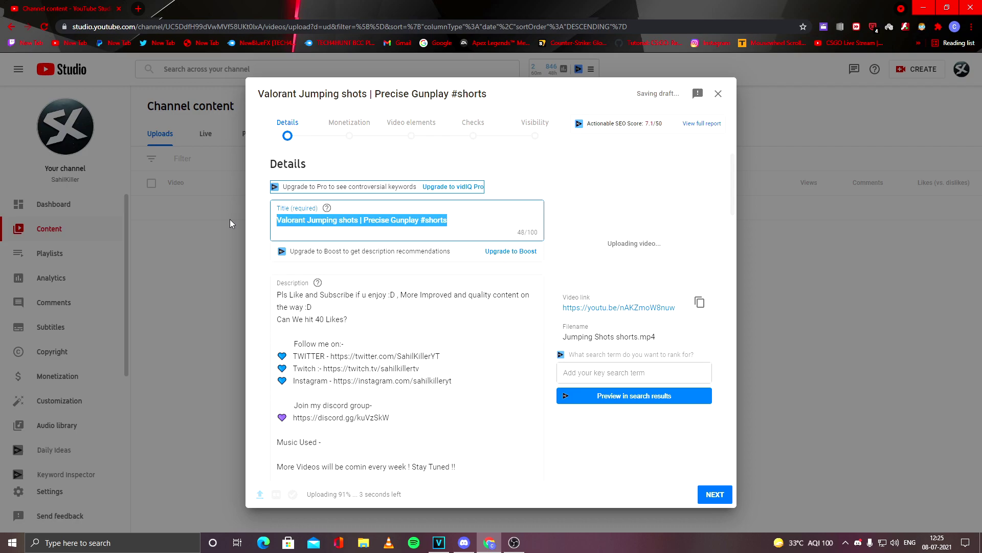
left_click(280, 302)
key("ctrl+v")
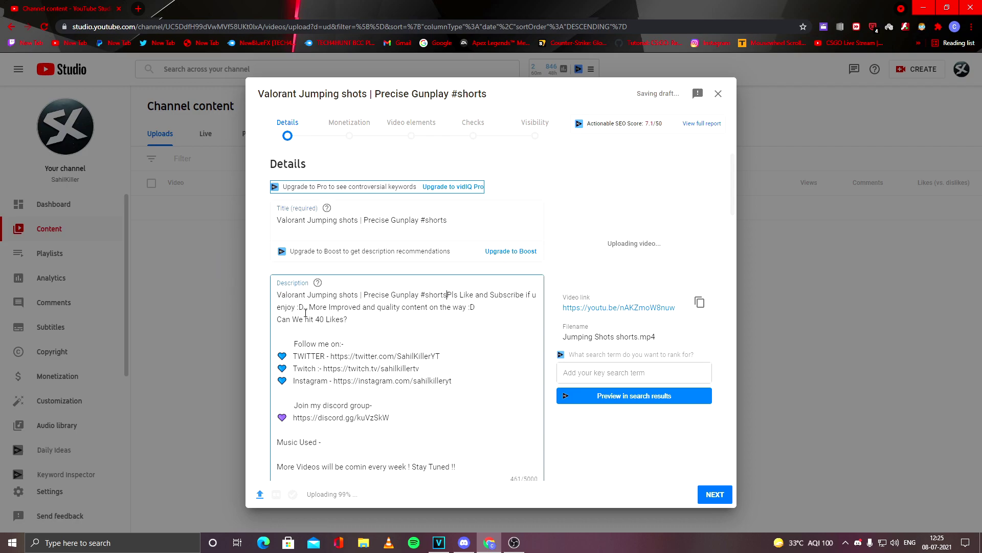
key("Return")
key("Return")
- Delete the Twitch link line from the video description
mouse_move(420, 392)
left_mouse_down()
mouse_move(277, 398)
mouse_move(423, 393)
left_mouse_up()
left_click(282, 393)
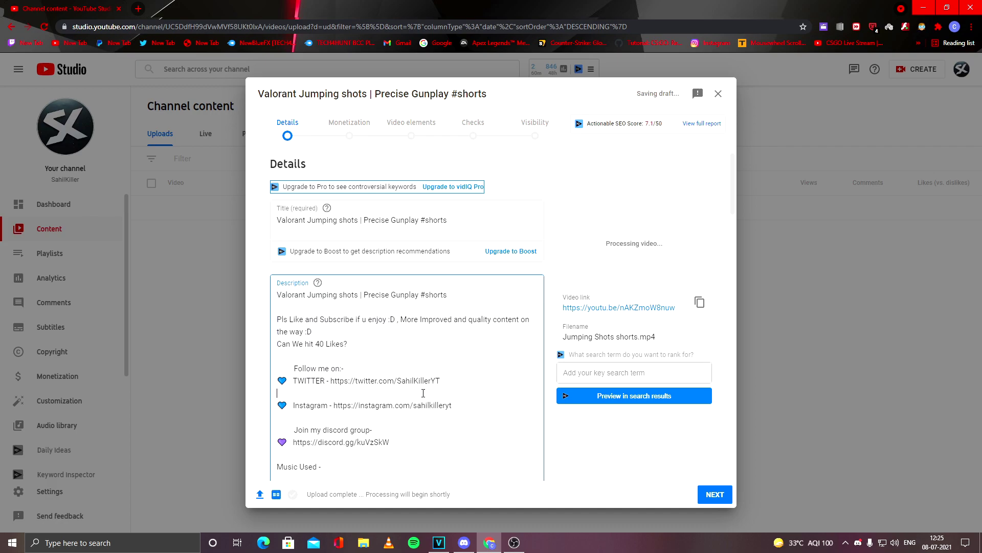
key("BackSpace")
key("BackSpace")
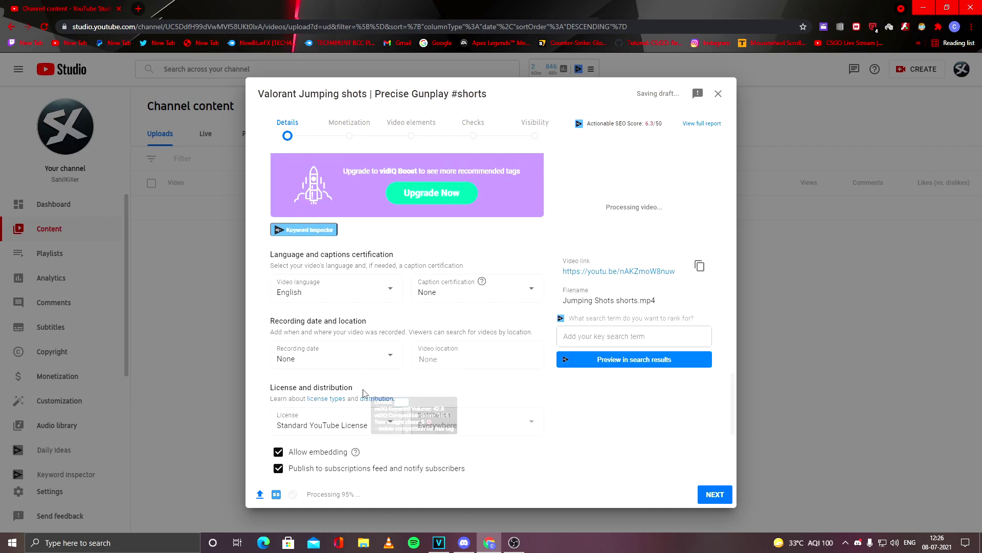
- Set the recording date to Jul 8, 2021 and the game title to Valorant (2020)
scroll(326, 339, "down", 1)
left_click(318, 309)
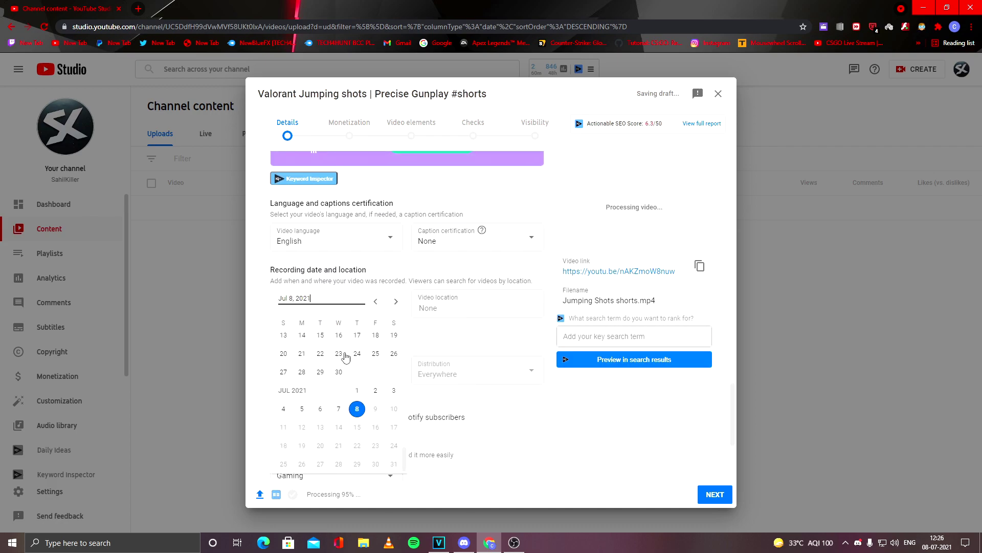
left_click(355, 410)
scroll(387, 379, "down", 3)
left_click(358, 355)
type("valo")
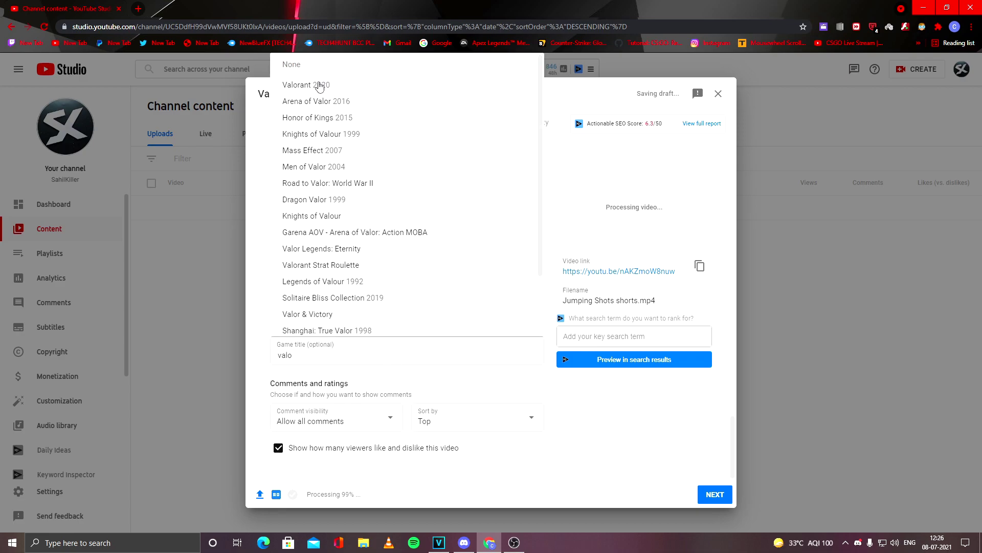
left_click(318, 85)
scroll(587, 423, "up", 4)
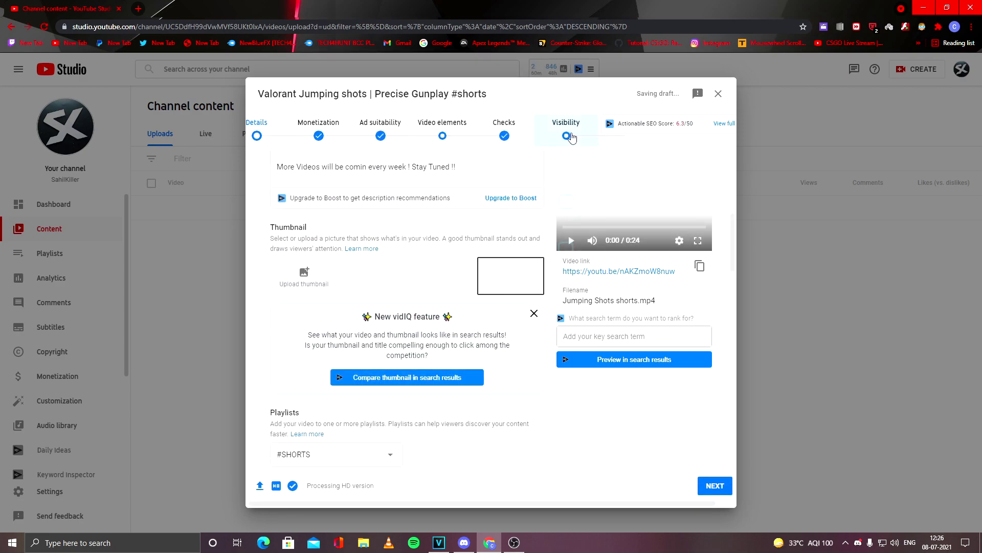
- Save the upload with Private visibility and open the uploaded video's details page
left_click(568, 135)
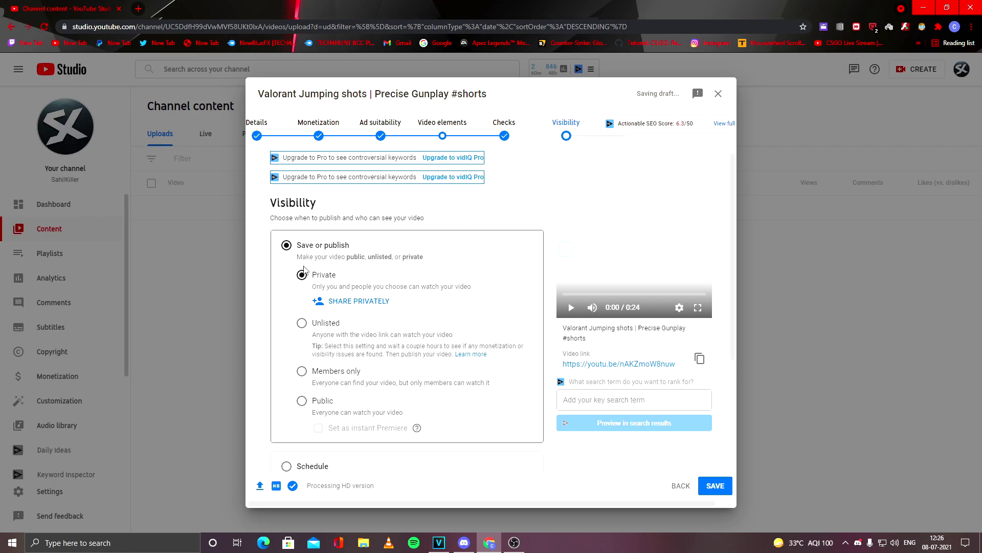
left_click(716, 487)
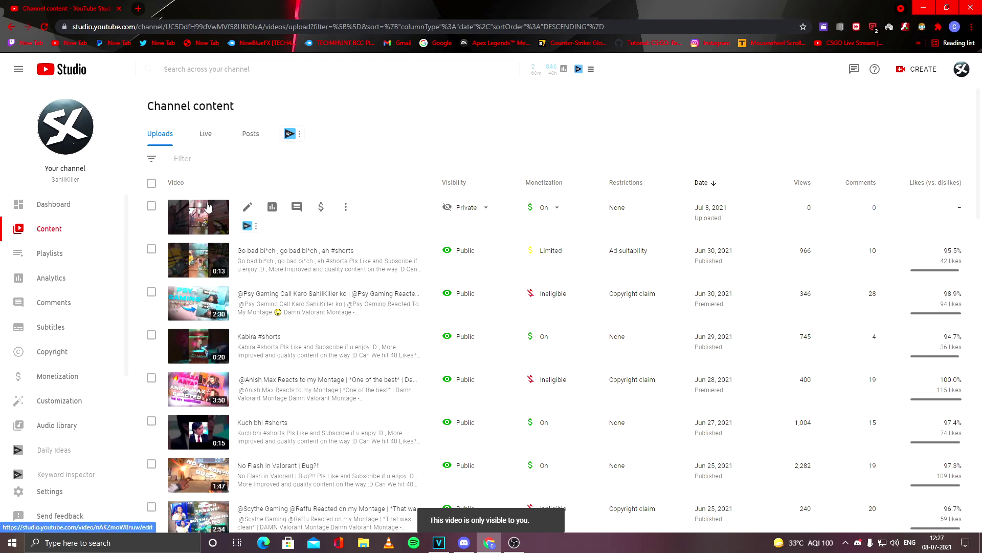
left_click(211, 219)
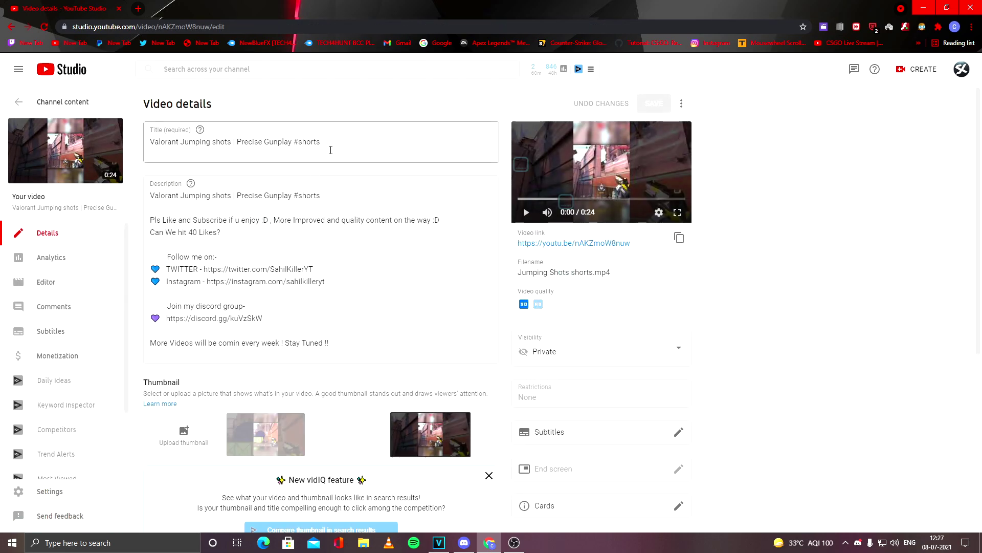